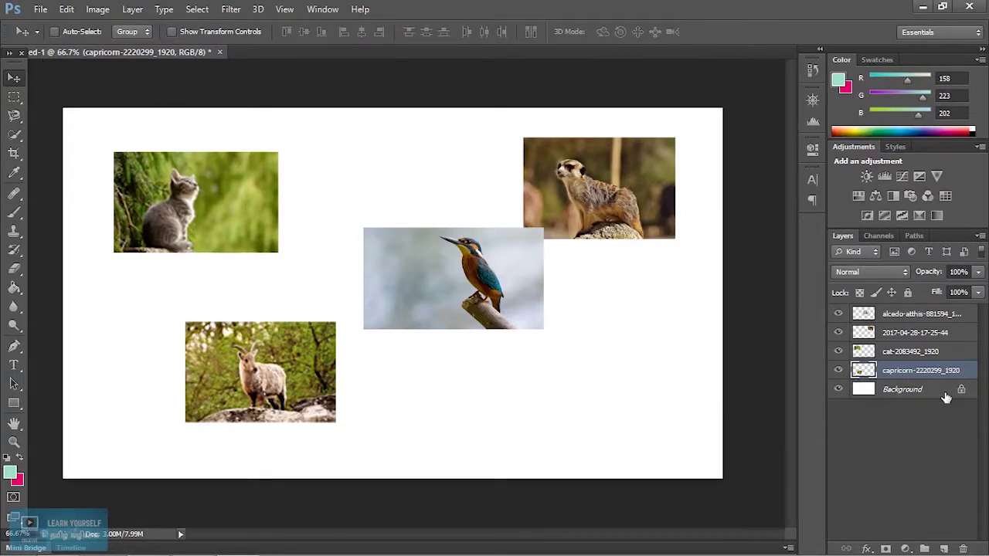
Try unlocking the Background layer by converting it to a regular layer, undoing each conversion.
double_click(902, 391)
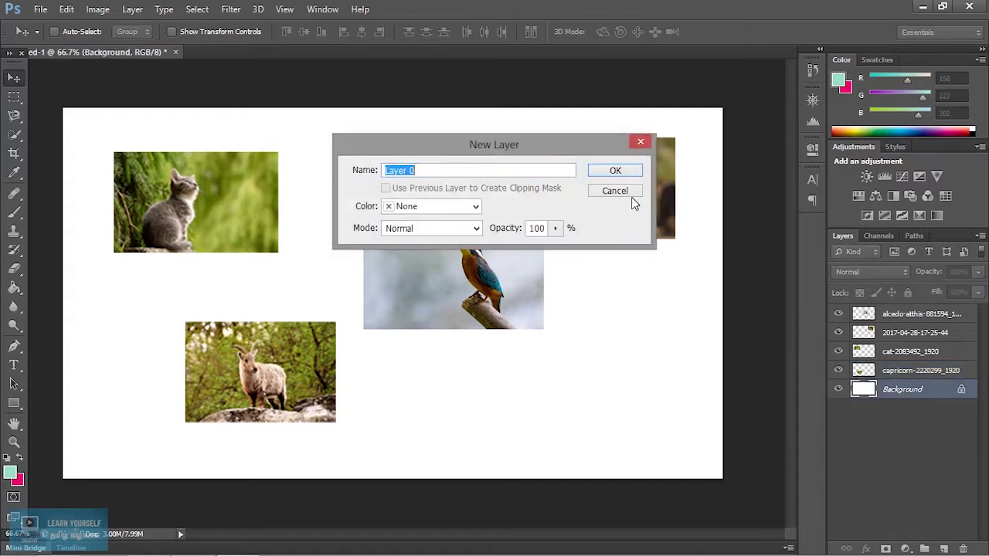
left_click(616, 171)
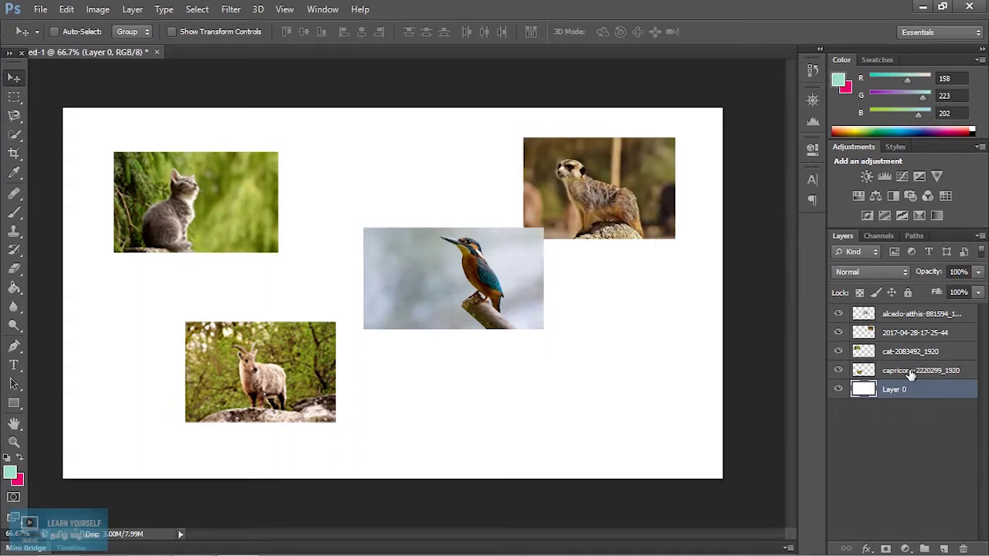
key("ctrl+z")
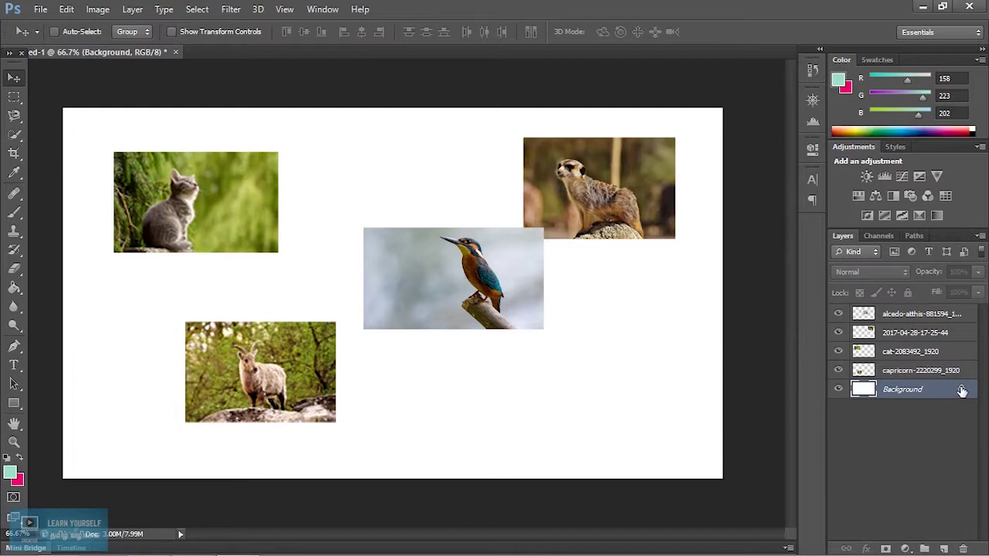
left_click_drag(962, 391, 964, 548)
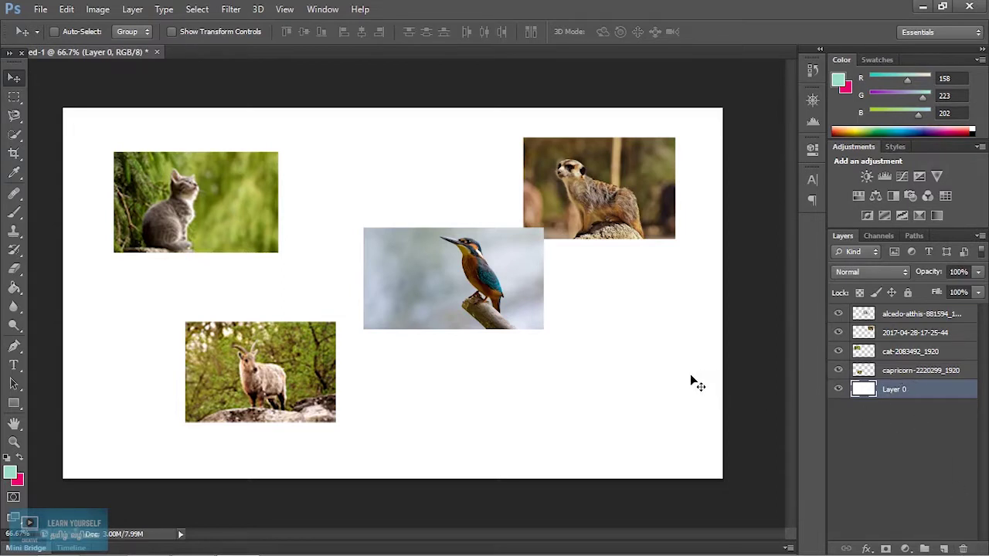
key("ctrl+z")
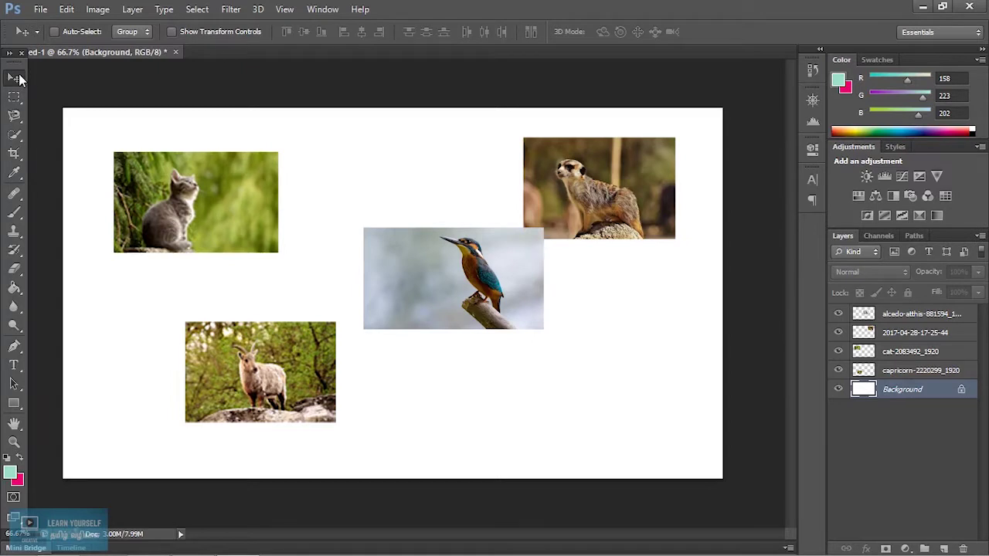
Reorder the alcedo-atthis layer below the cat layer and move the kingfisher photo up beside the meerkat photo so they overlap.
scroll(468, 242, "up", 1)
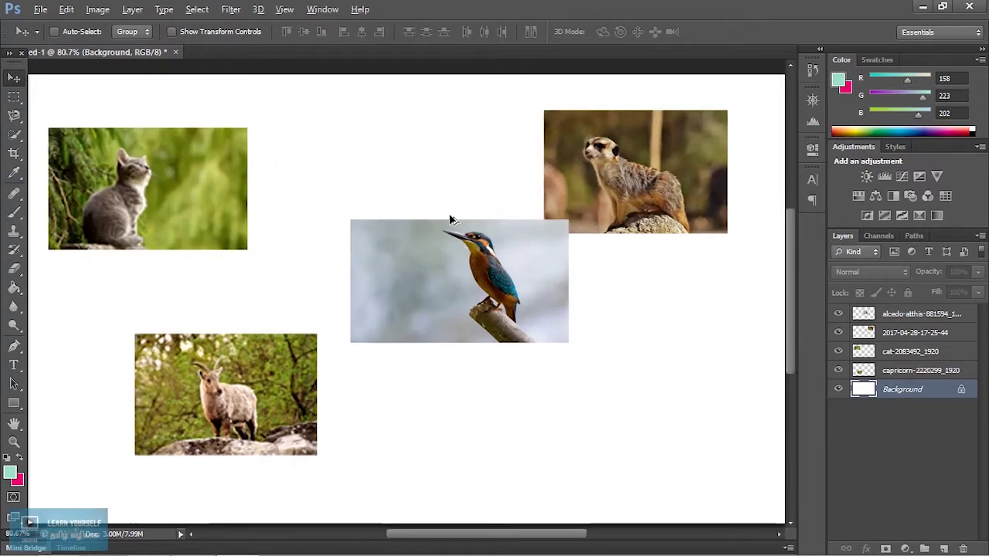
left_click(931, 315)
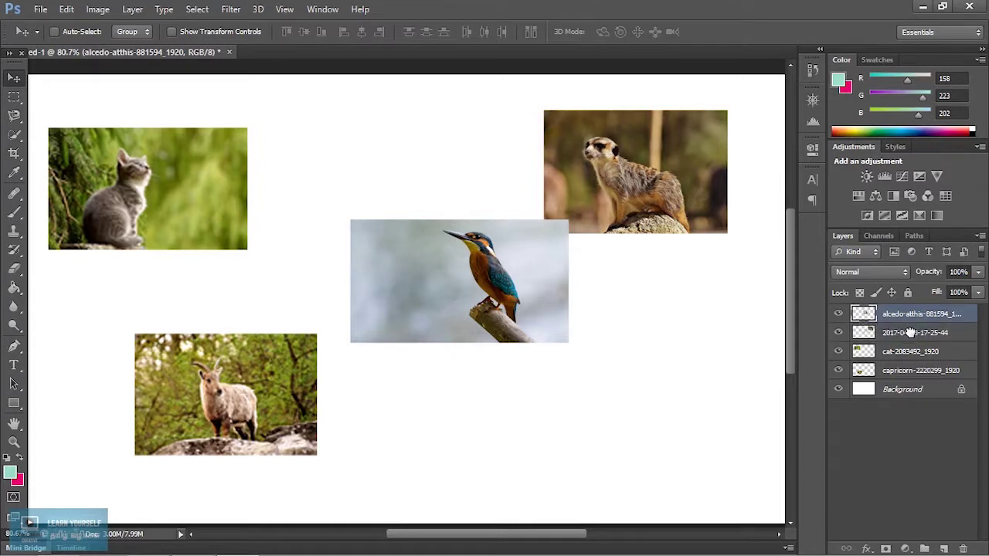
left_click_drag(902, 352, 902, 355)
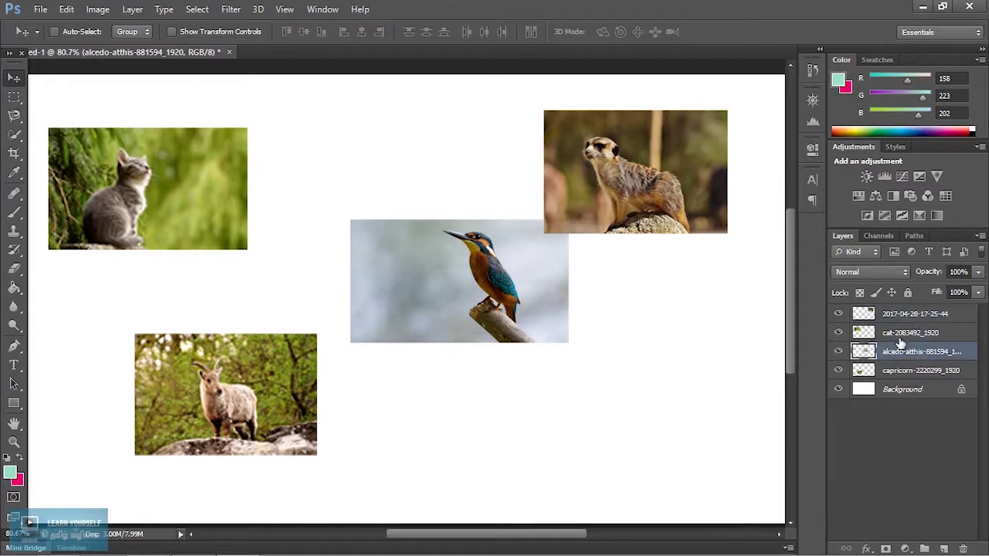
left_click_drag(625, 165, 694, 117)
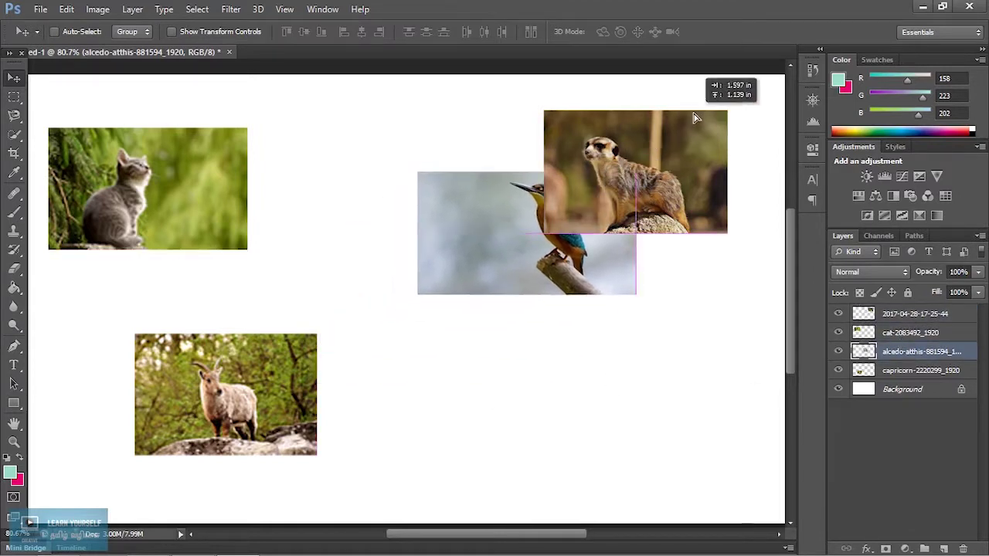
left_click_drag(911, 354, 912, 314)
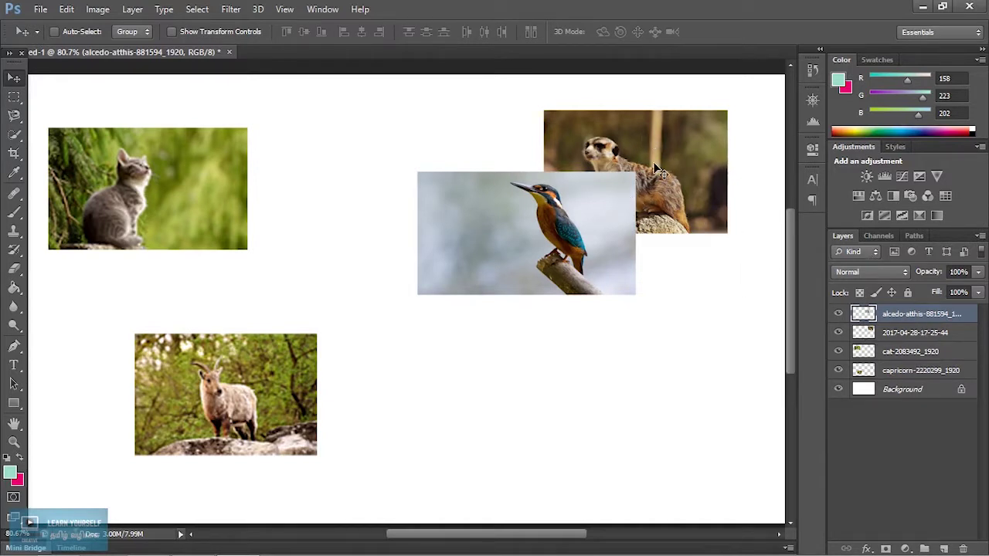
left_click(915, 333)
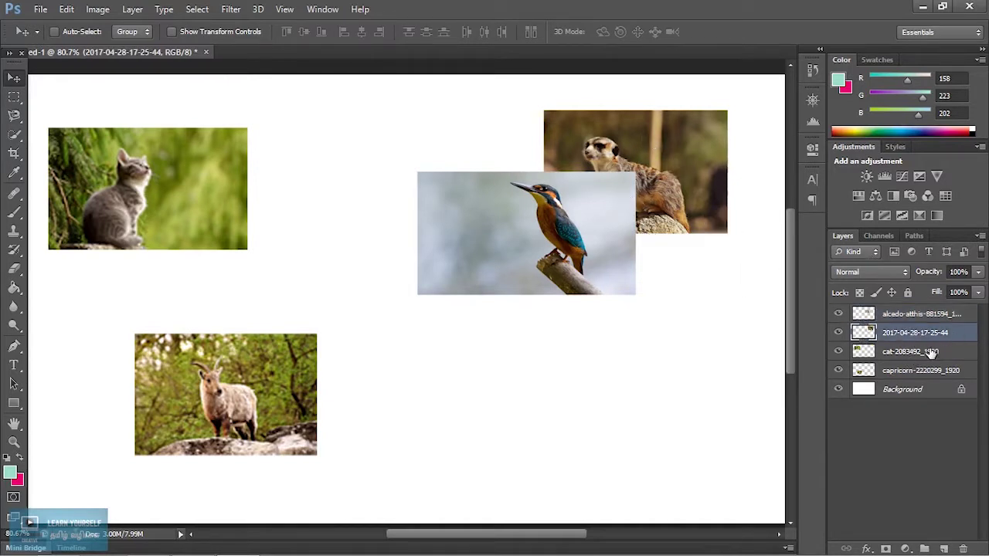
left_click_drag(916, 333, 912, 313)
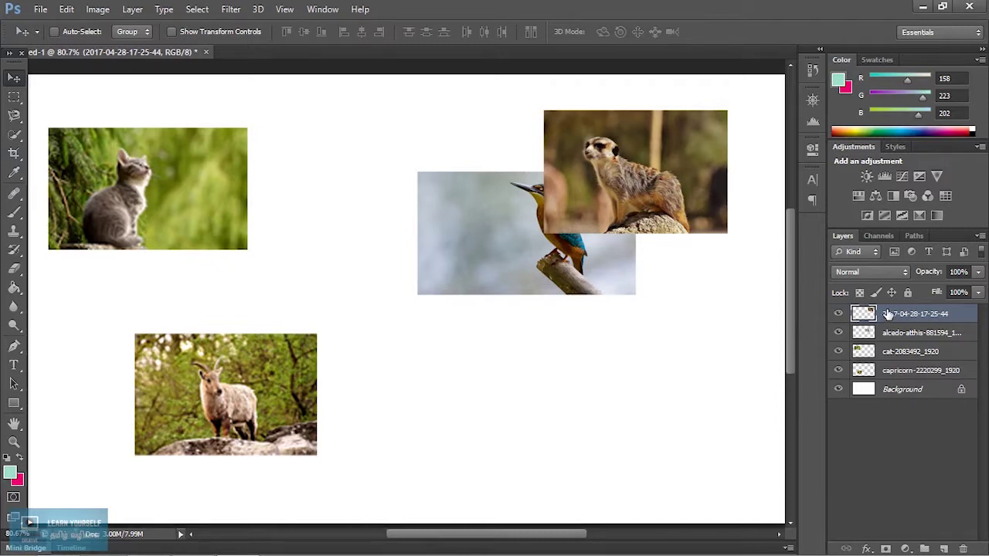
key("ctrl+j")
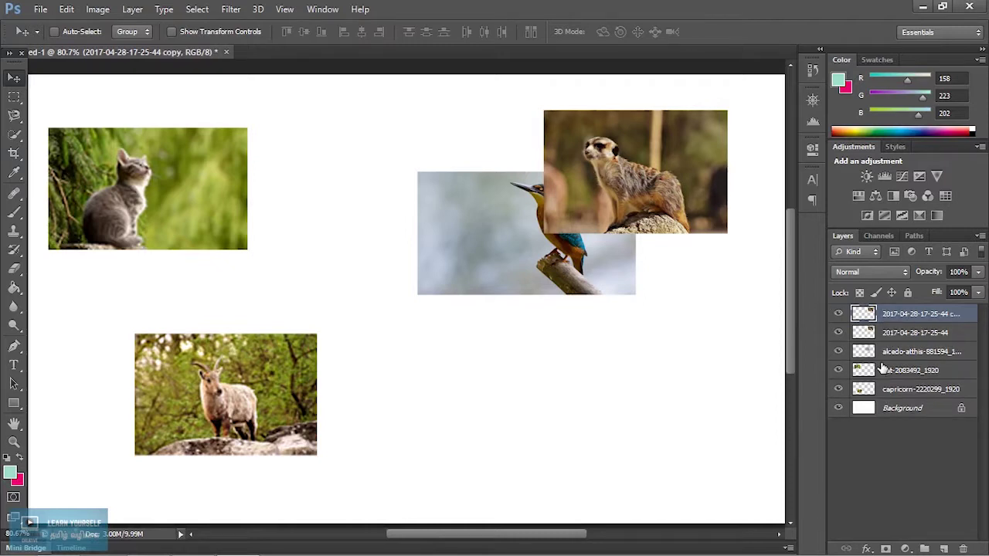
key("ctrl+z")
left_click(132, 9)
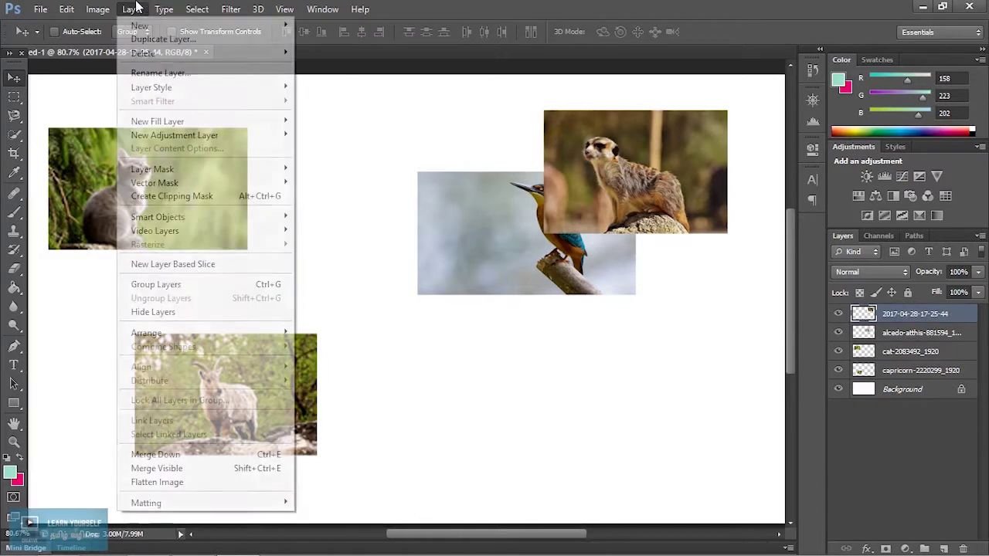
left_click(167, 39)
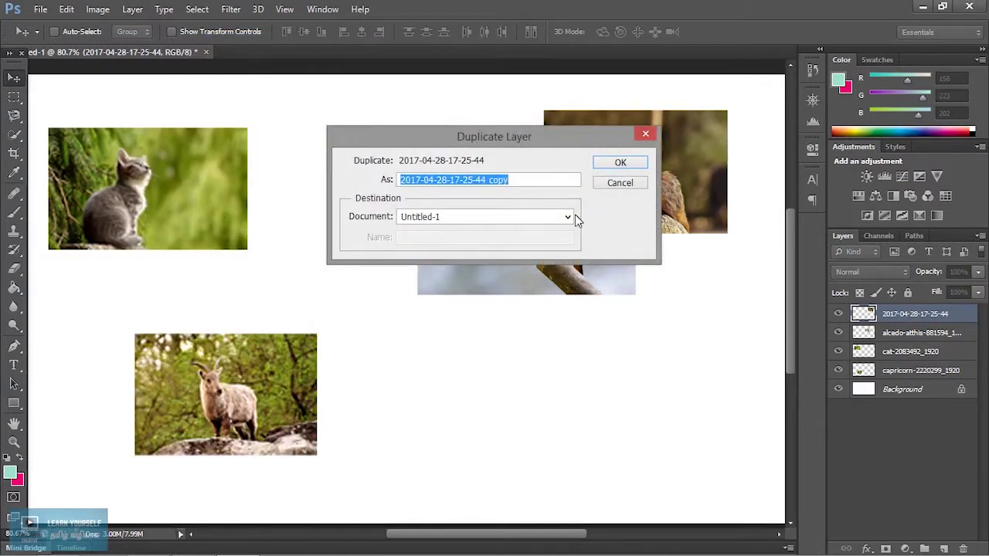
left_click(622, 163)
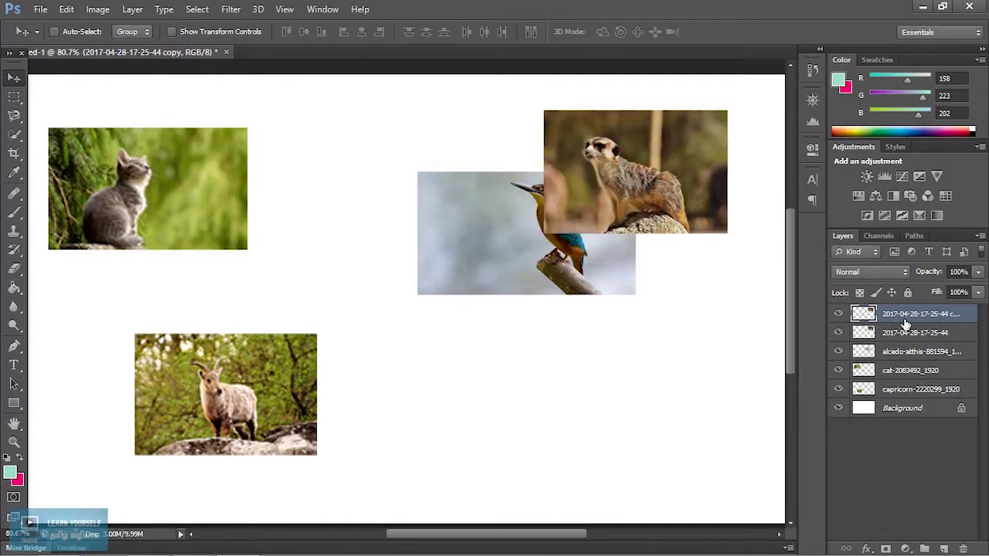
key("ctrl+e")
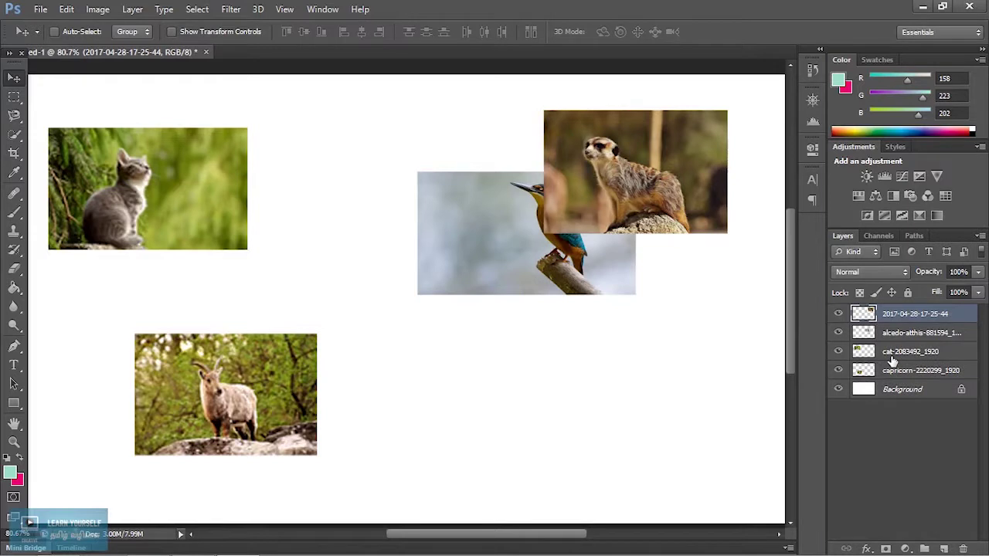
key("ctrl+j")
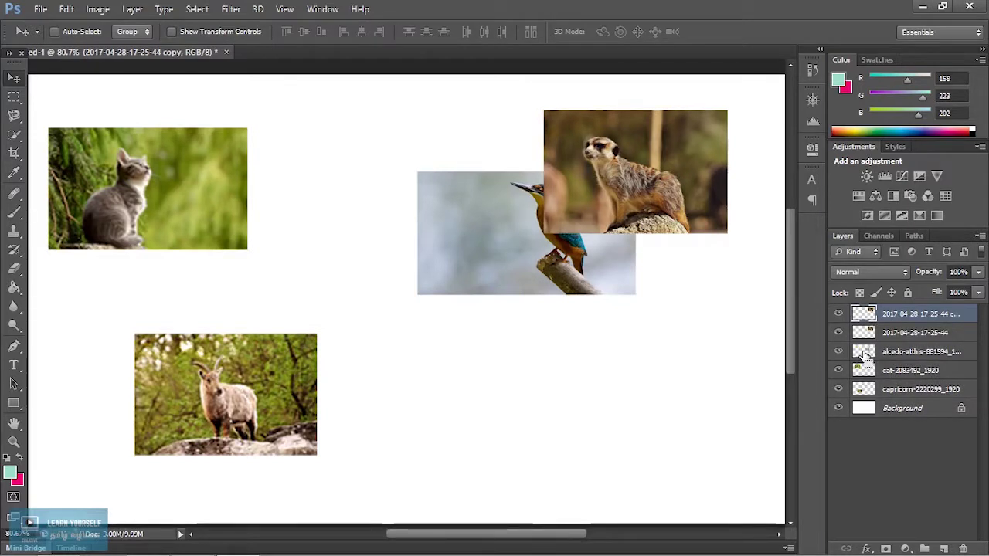
key("ctrl+e")
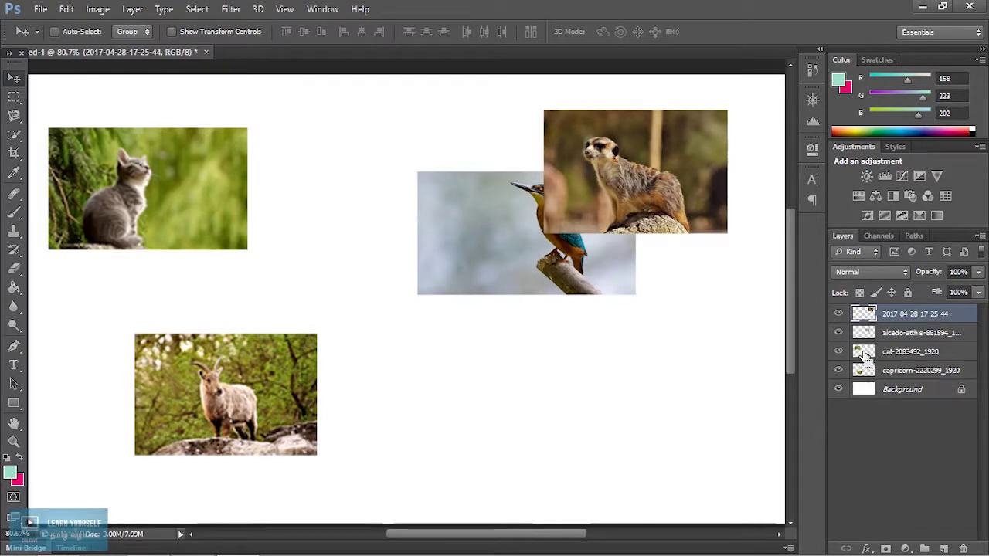
Review the blend modes for the meerkat layer, and try 50% opacity before restoring it to 100%.
left_click(879, 274)
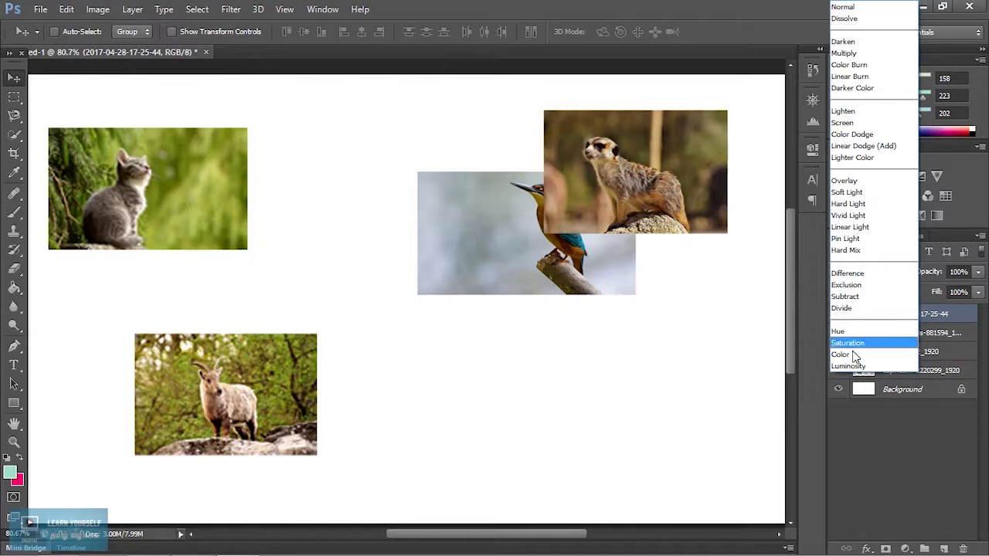
left_click(931, 271)
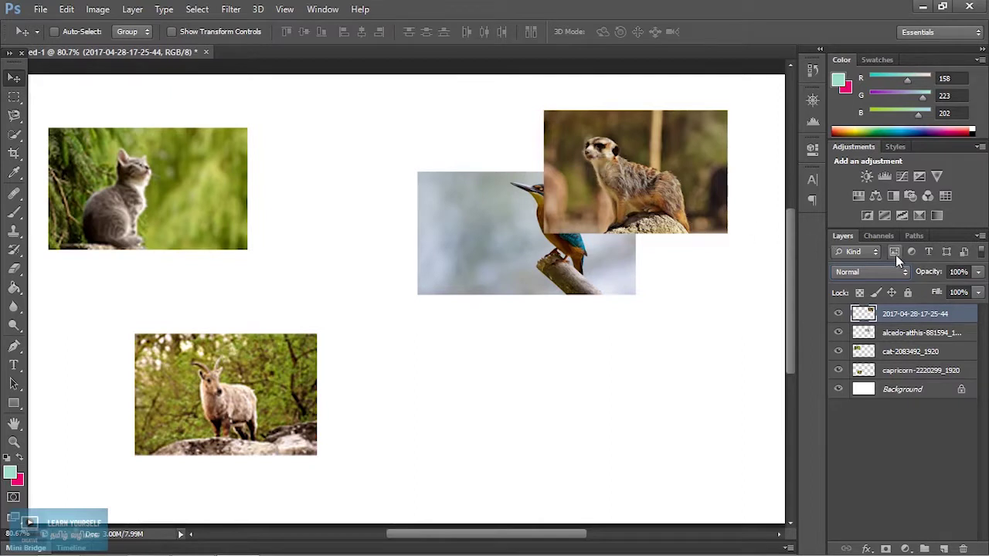
left_click(977, 274)
left_click_drag(976, 290, 941, 289)
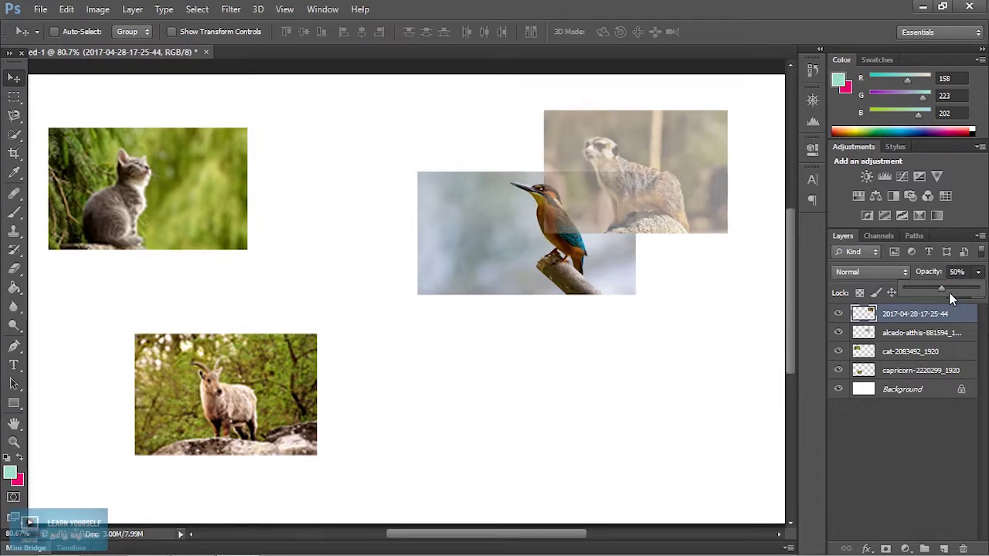
left_click_drag(971, 292, 978, 290)
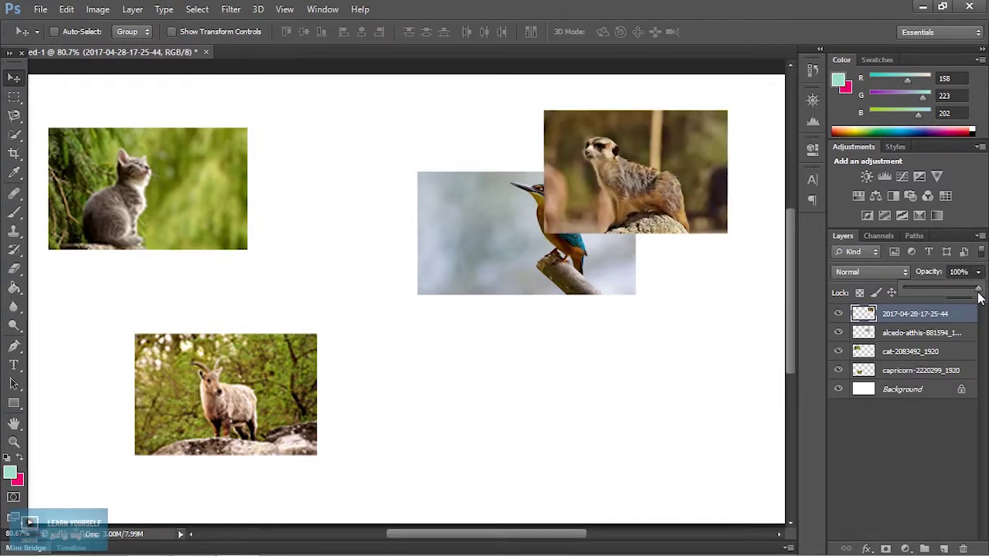
left_click(841, 294)
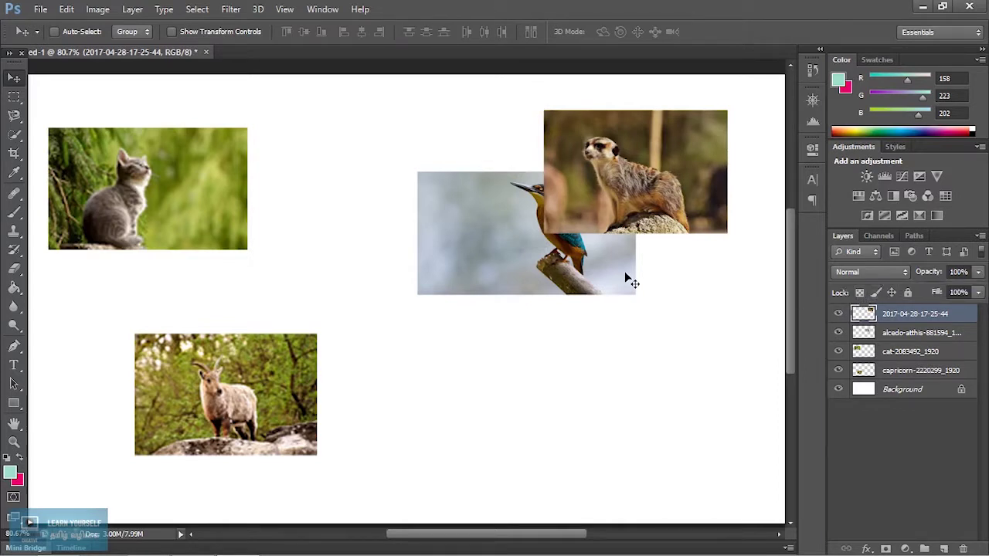
Select the meerkat layer from the canvas and move its photo down over the lower corner of the kingfisher photo, near the goat photo.
scroll(623, 277, "up", 2)
scroll(624, 278, "down", 1)
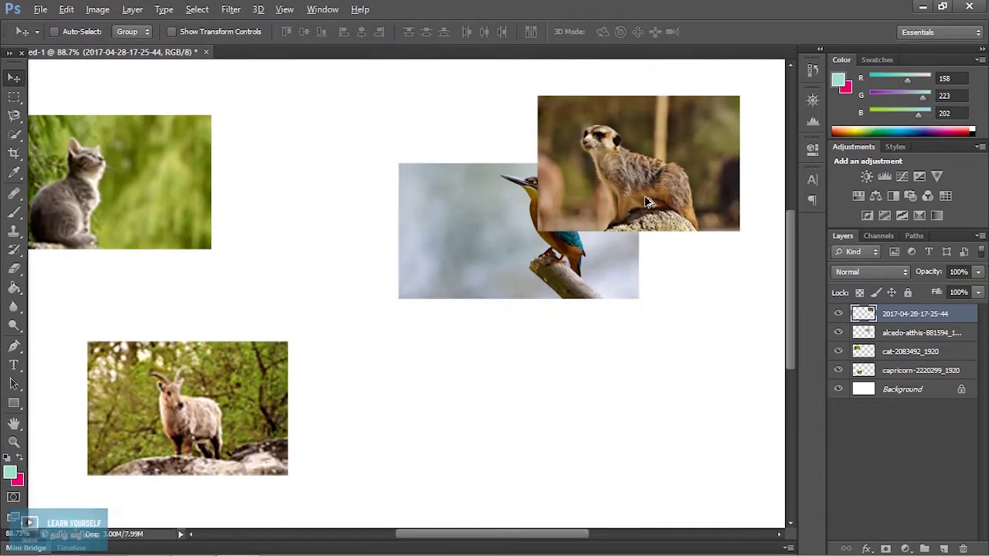
right_click(645, 180)
left_click(679, 188)
left_click_drag(596, 173, 356, 292)
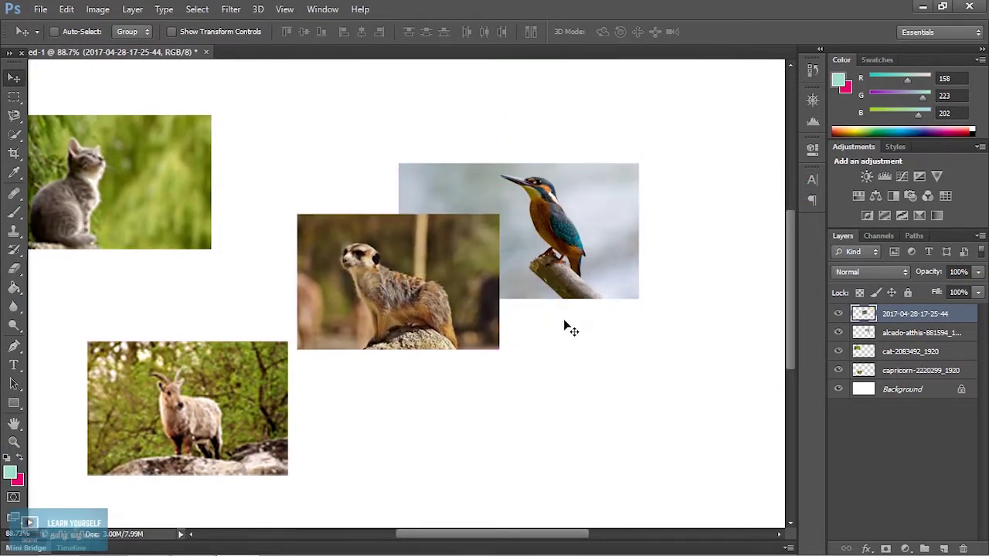
Hide the Background layer to reveal the canvas transparency.
scroll(448, 324, "up", 2)
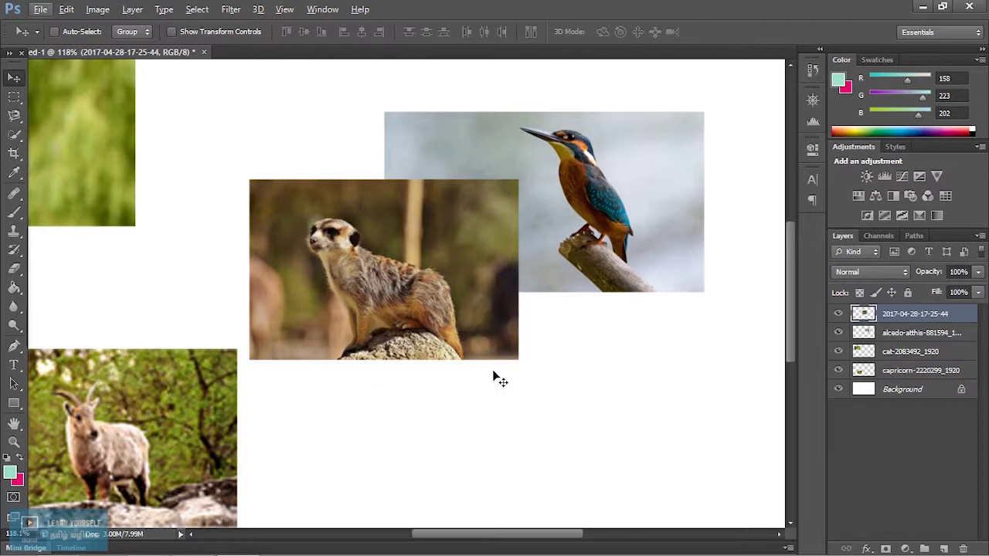
scroll(469, 373, "down", 1)
left_click(839, 390)
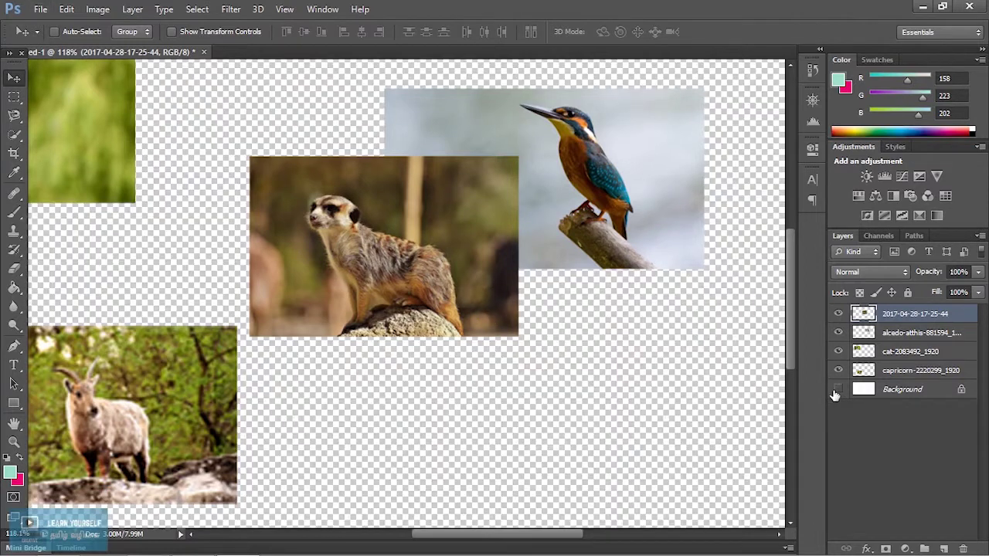
Undo converting the Background to a regular layer, and try adding a new empty layer before deleting it.
scroll(584, 374, "down", 1)
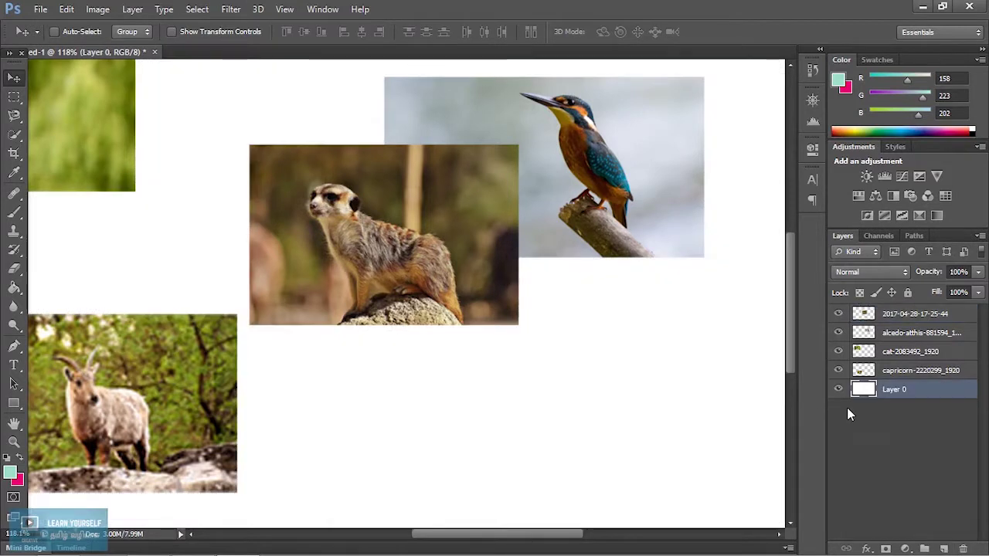
key("ctrl+z")
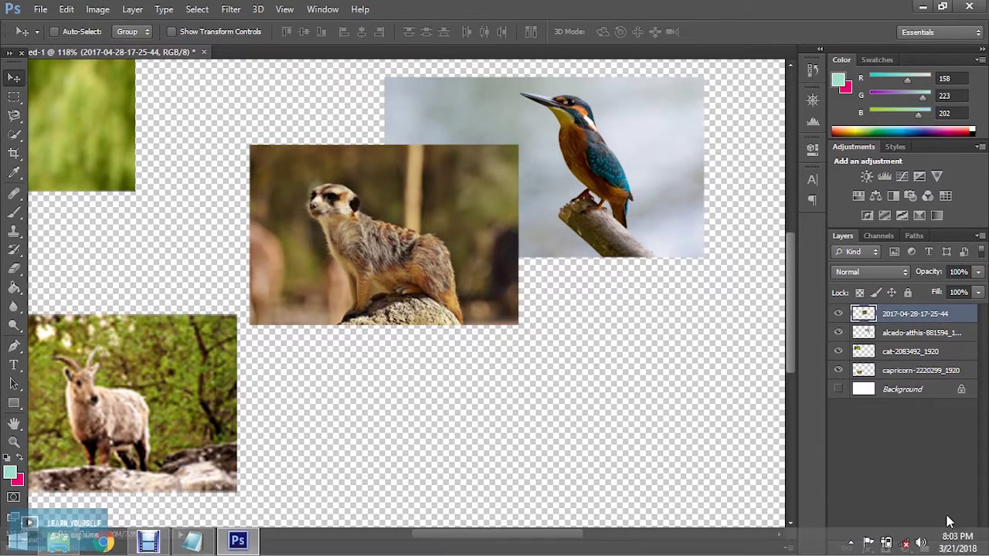
left_click(944, 548)
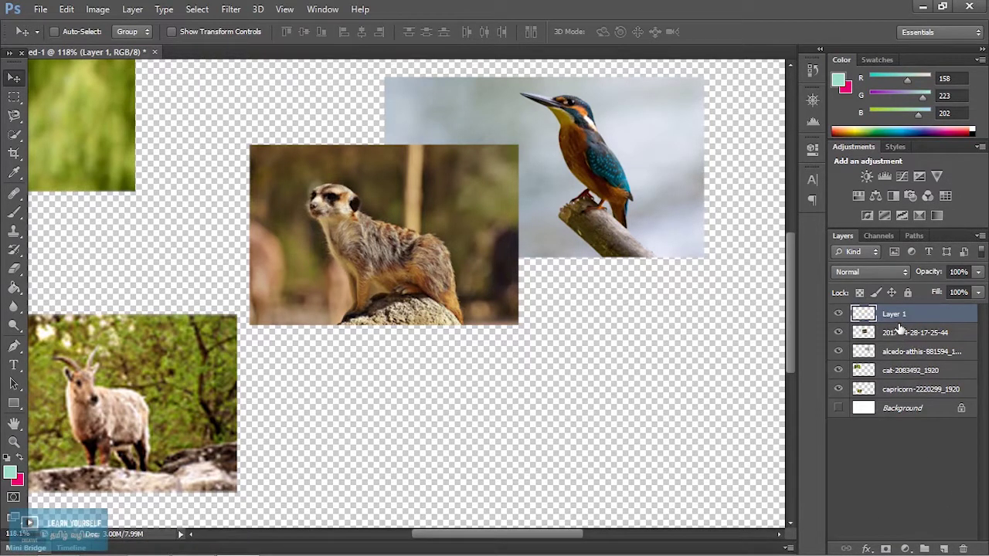
key("Delete")
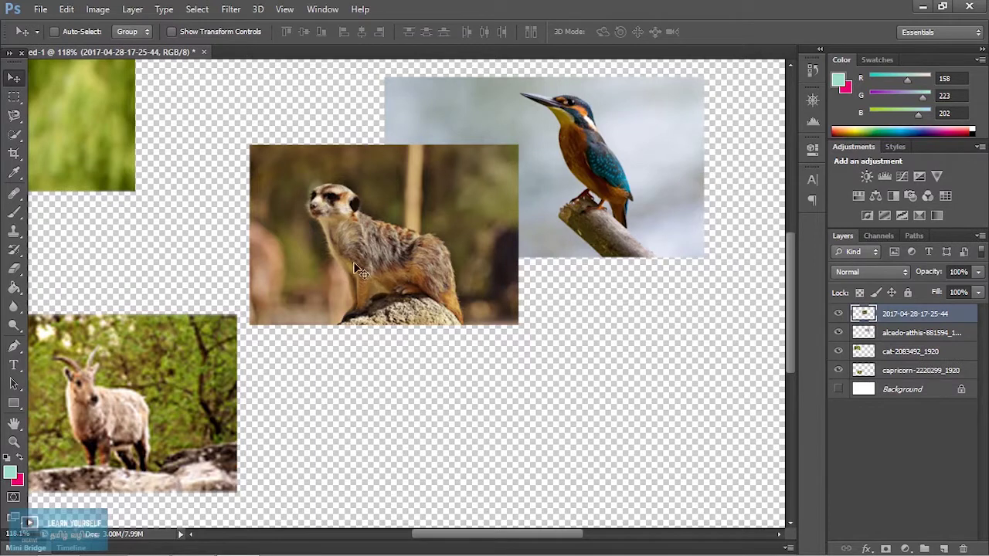
Hide the alcedo-atthis, cat and capricorn layers, leaving only the meerkat photo on the canvas.
left_click(839, 333)
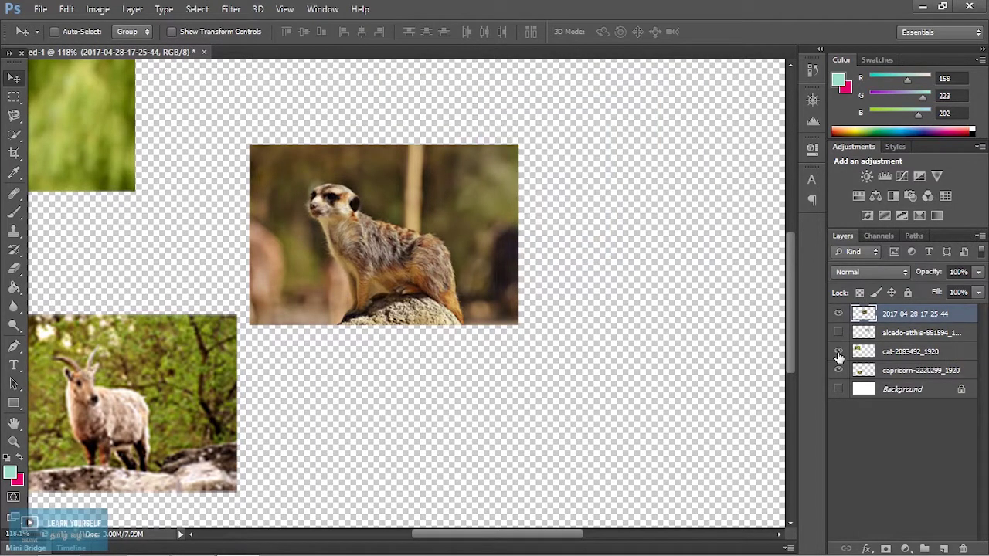
left_click(838, 351)
left_click(838, 370)
key("ctrl+0")
scroll(485, 334, "down", 3)
scroll(483, 329, "up", 2)
Lock the meerkat layer's transparent pixels and set up the Brush tool with a dark grey foreground colour of RGB 44, 44, 44.
left_click(864, 292)
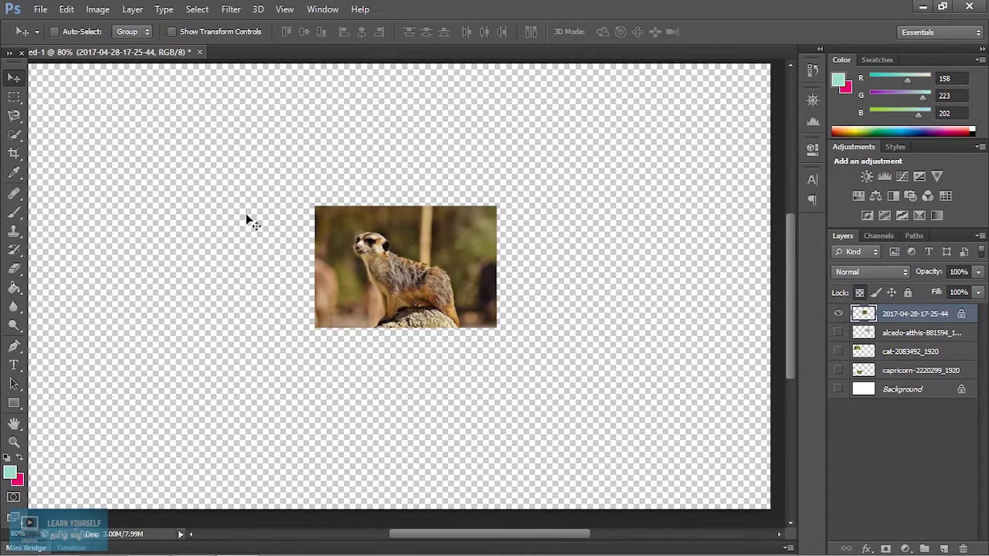
key("b")
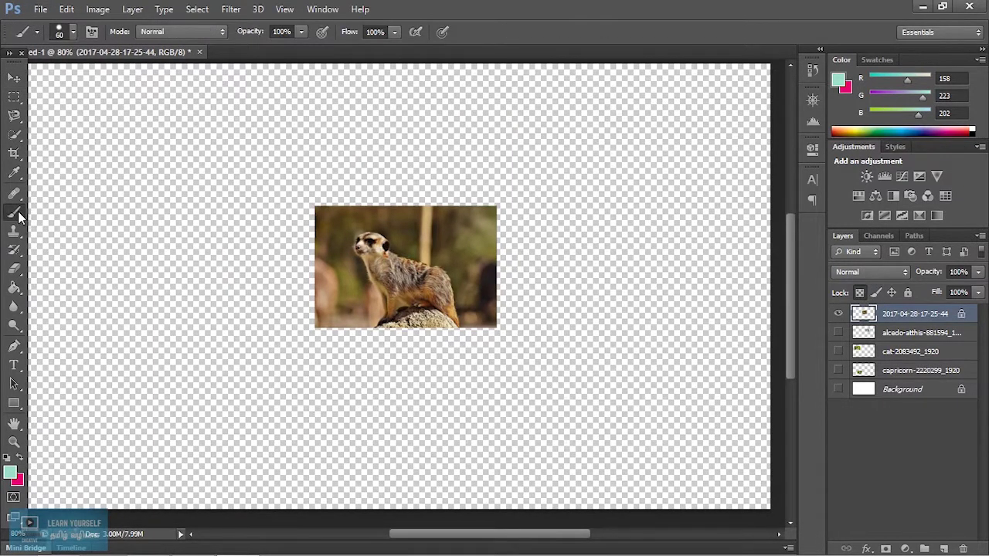
right_click(12, 215)
left_click(64, 216)
left_click(13, 474)
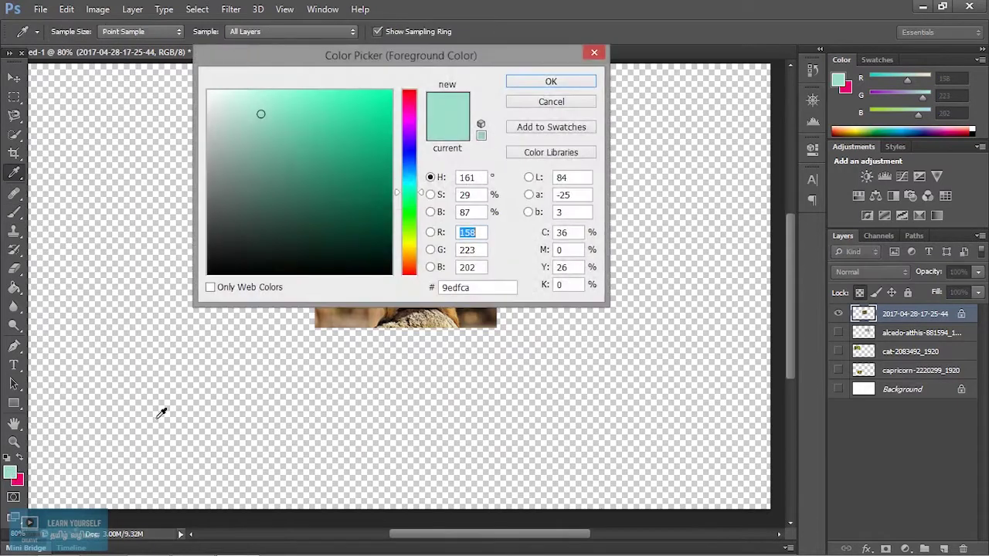
left_click(208, 243)
left_click(540, 88)
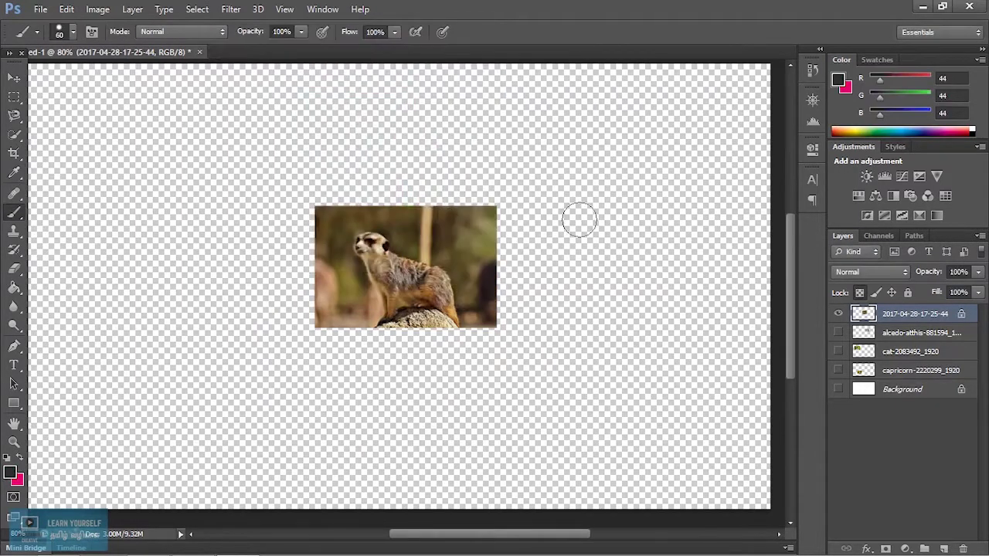
Try a dark brush stroke across the meerkat photo and undo the painting.
mouse_move(353, 213)
left_mouse_down()
mouse_move(461, 267)
mouse_move(487, 225)
mouse_move(386, 255)
mouse_move(308, 238)
mouse_move(443, 280)
mouse_move(457, 327)
mouse_move(504, 285)
left_mouse_up()
key("ctrl+z")
key("ctrl+z")
key("ctrl+z")
Lock the meerkat layer's image pixels instead of its transparent pixels, and try painting on it with the brush.
left_click(860, 293)
left_click(876, 297)
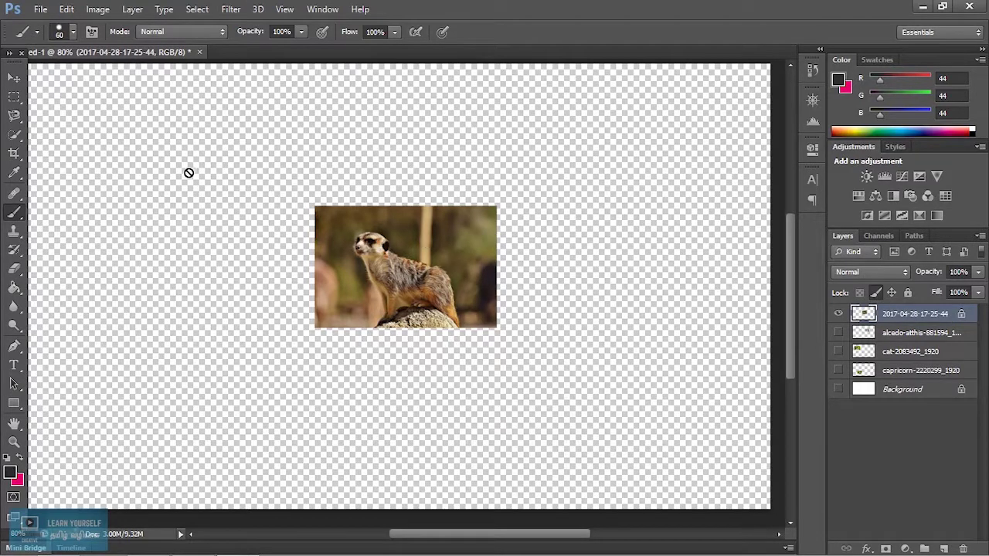
left_click(542, 144)
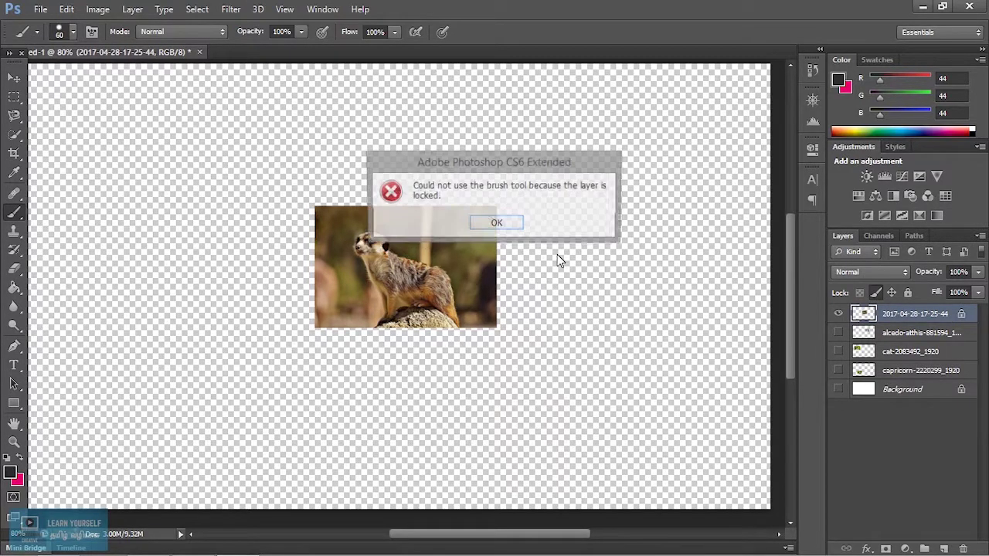
left_click(496, 223)
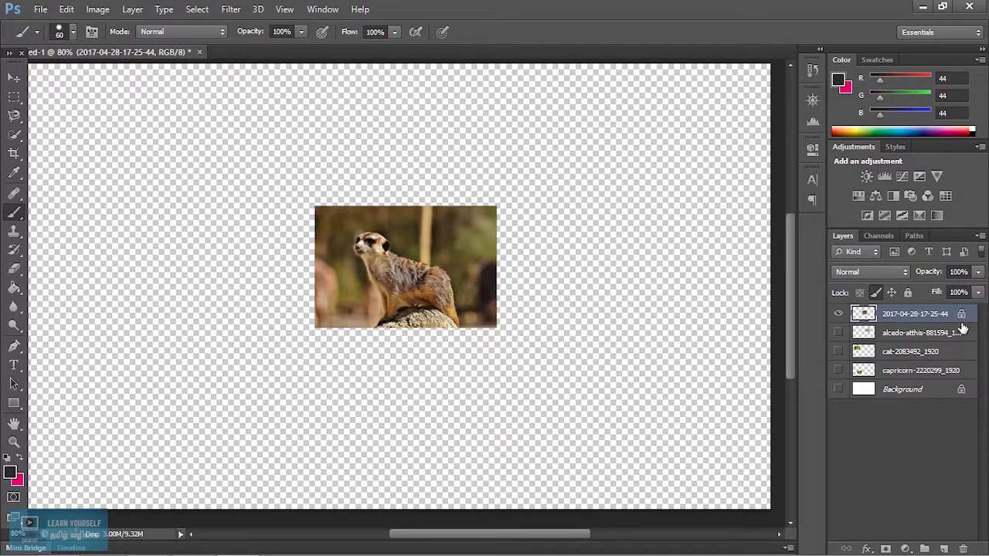
Lock the meerkat layer's position instead of its pixels, try moving the photo, and release the full lock tried on the layer.
left_click(891, 294)
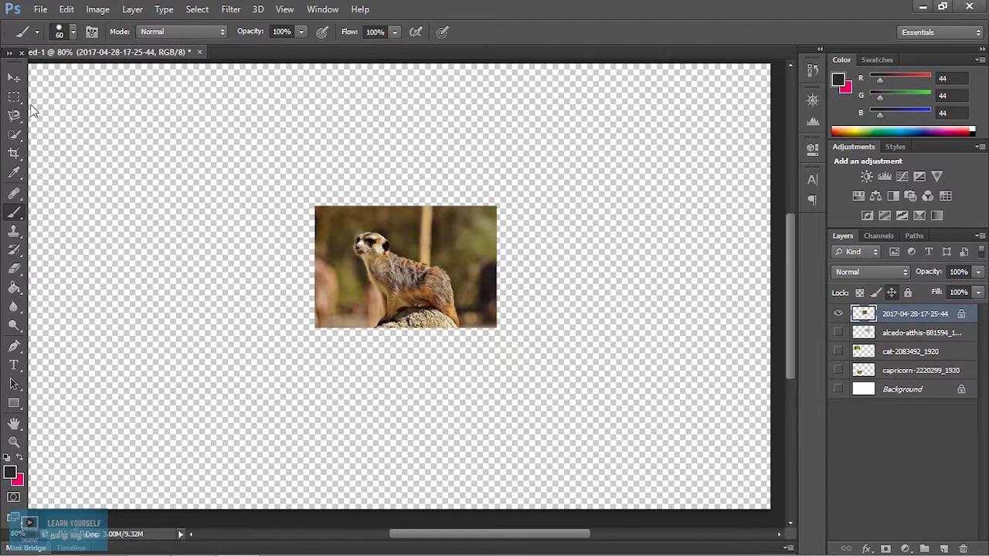
left_click(14, 78)
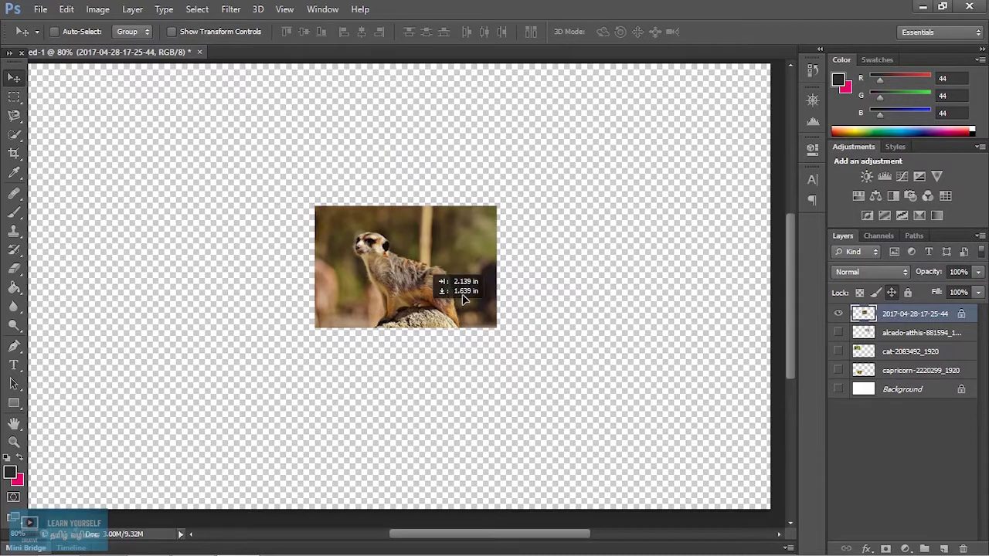
left_click(722, 352)
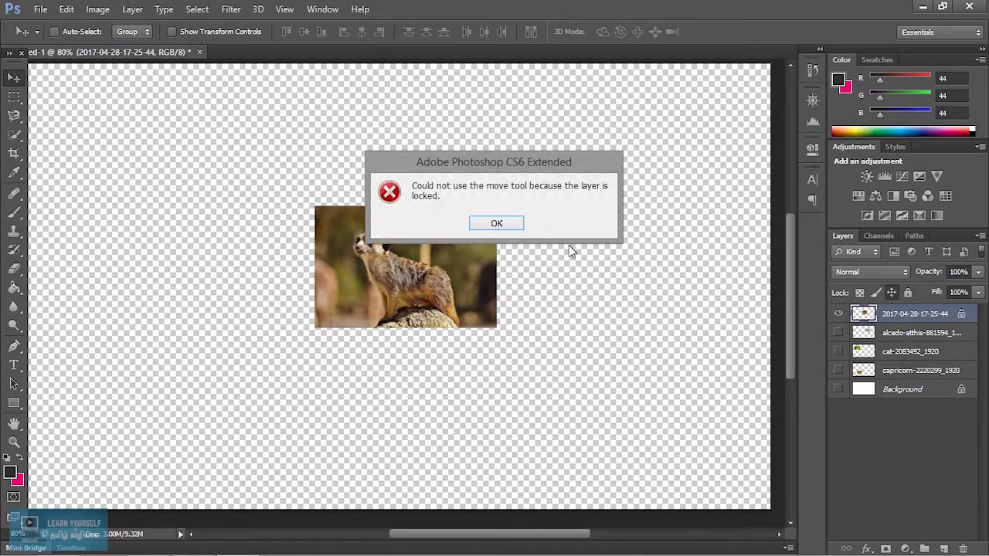
left_click(496, 224)
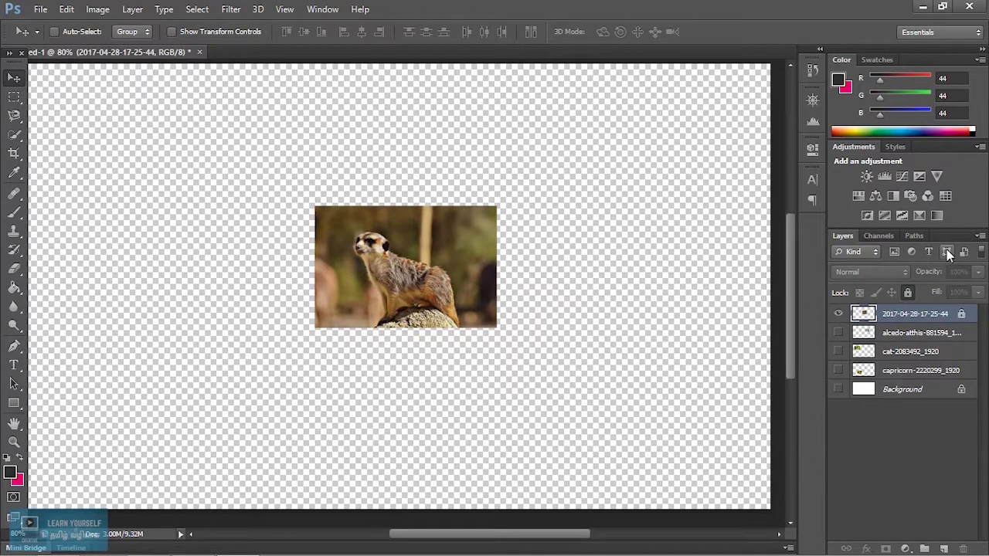
left_click(909, 293)
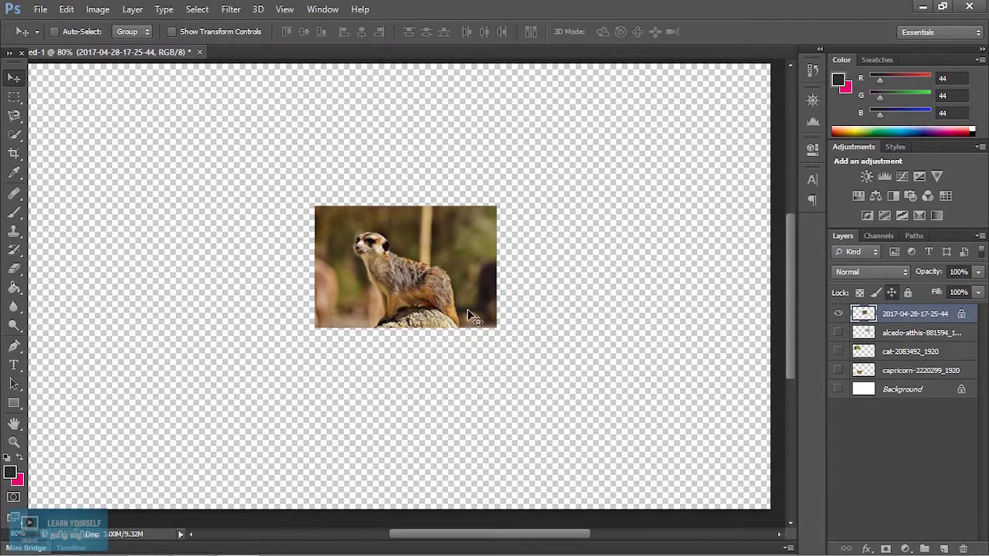
Move the meerkat layer below the alcedo-atthis layer and show the alcedo-atthis, cat and capricorn layers.
scroll(462, 317, "up", 1)
key("alt")
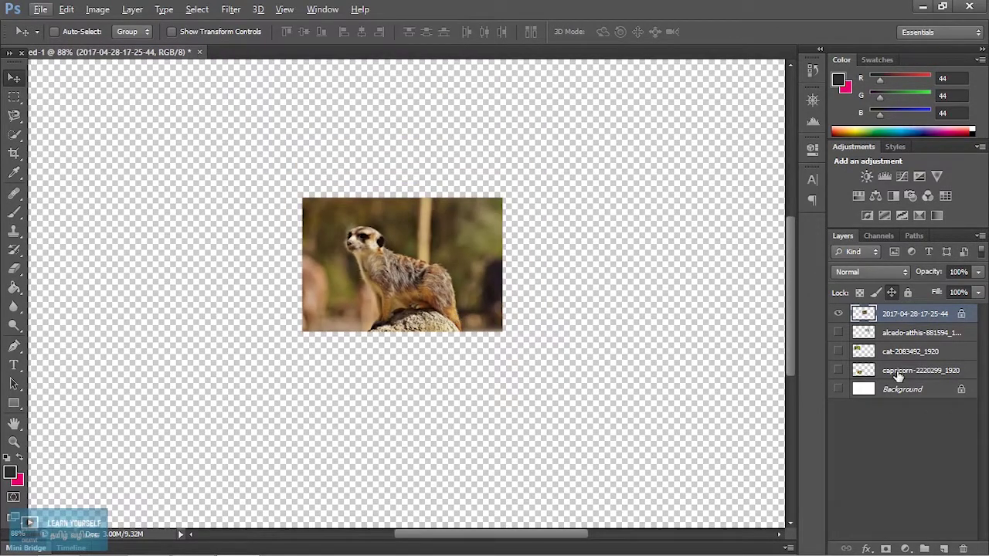
left_click_drag(917, 314, 915, 337)
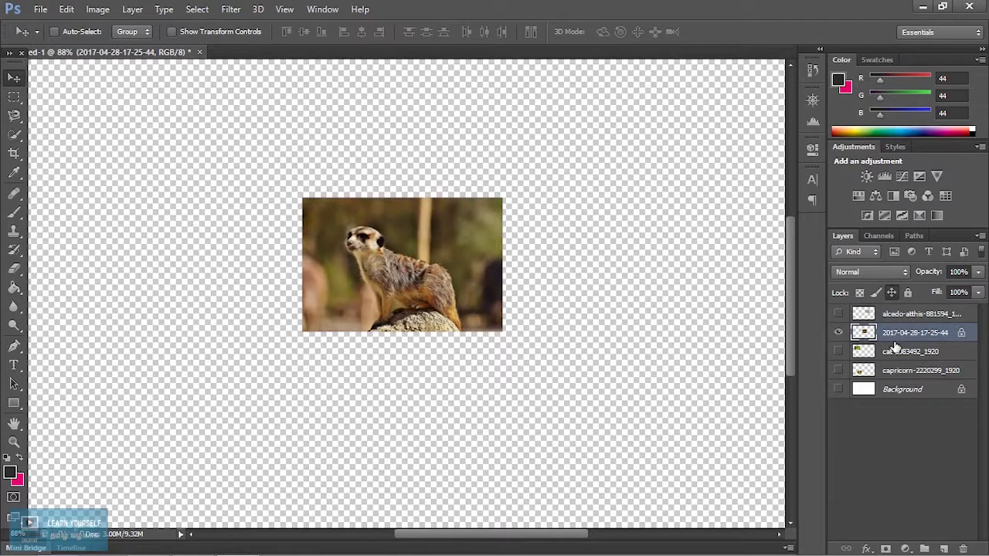
left_click(839, 313)
left_click(839, 352)
left_click(839, 370)
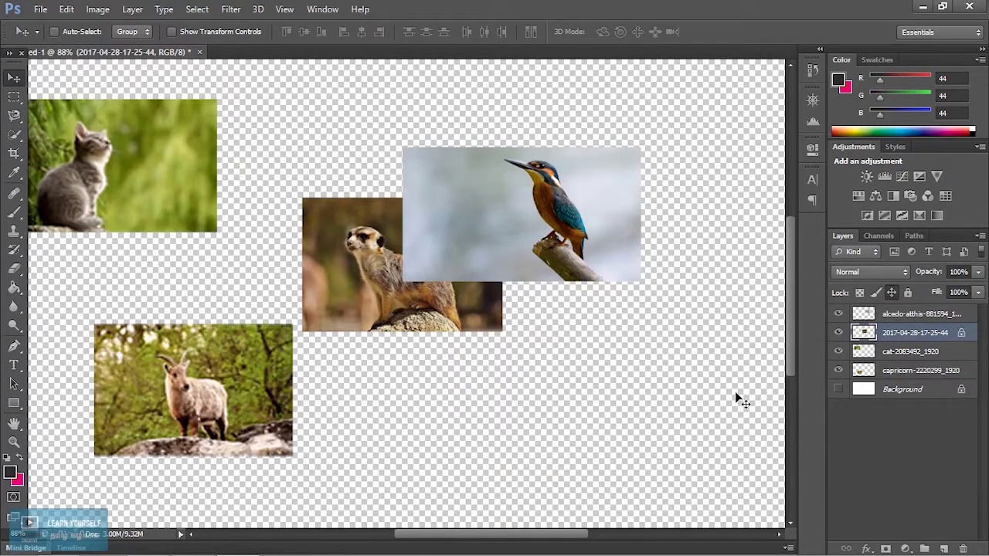
Select the four photo layers from alcedo-atthis to capricorn and release the meerkat layer's lock.
scroll(493, 324, "down", 3)
scroll(492, 324, "up", 2)
scroll(492, 323, "down", 2)
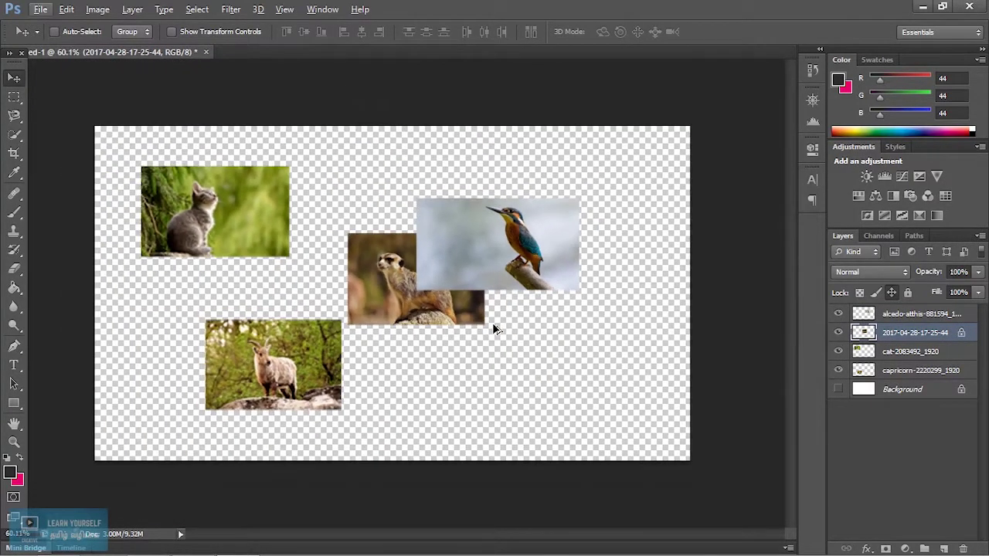
left_click(922, 314)
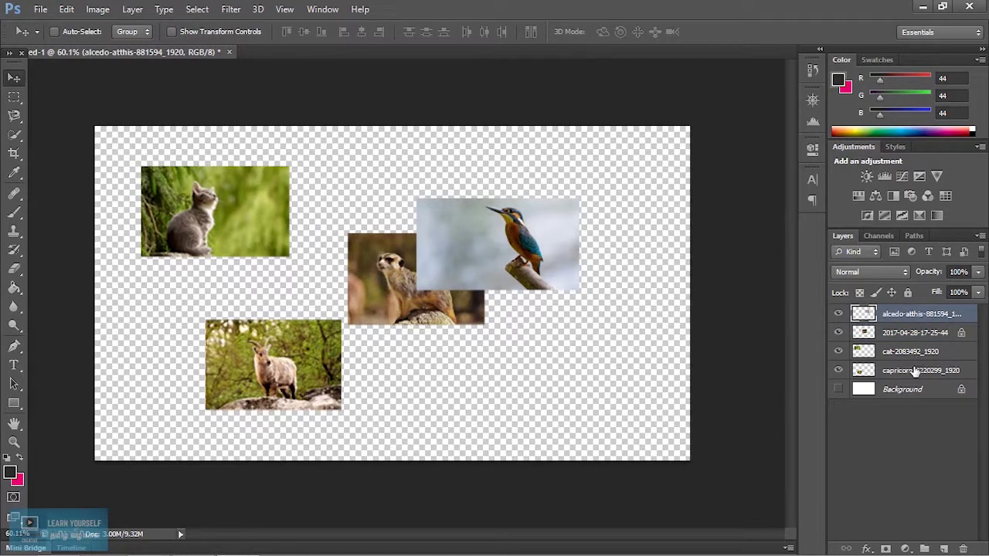
left_click(916, 372, "shift")
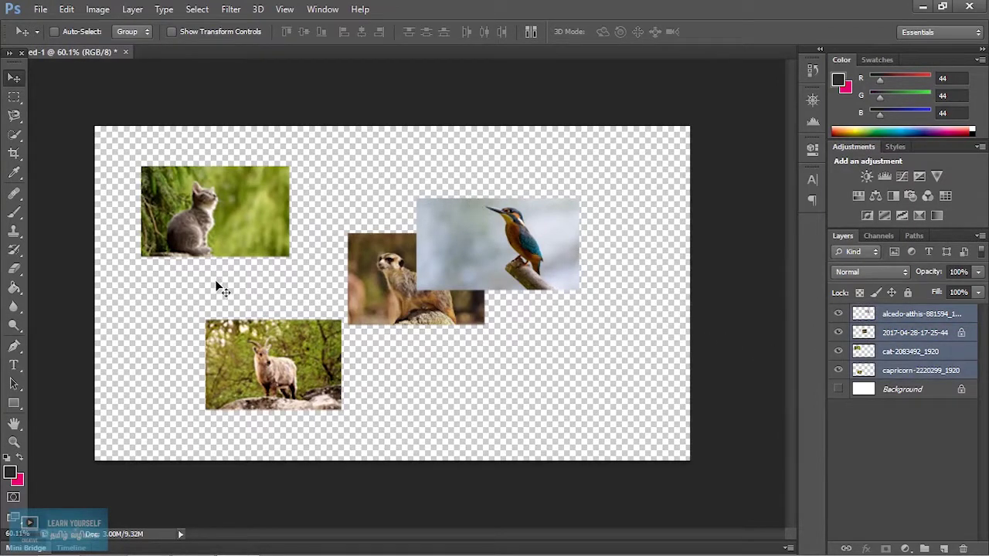
key("alt")
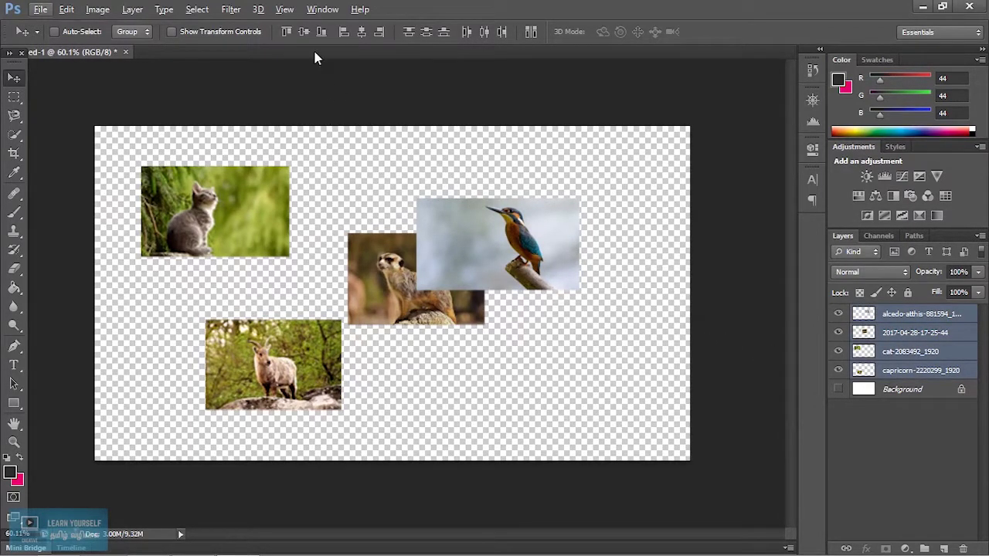
Try aligning the four selected photos by their horizontal centers, and undo the alignment.
left_click(361, 32)
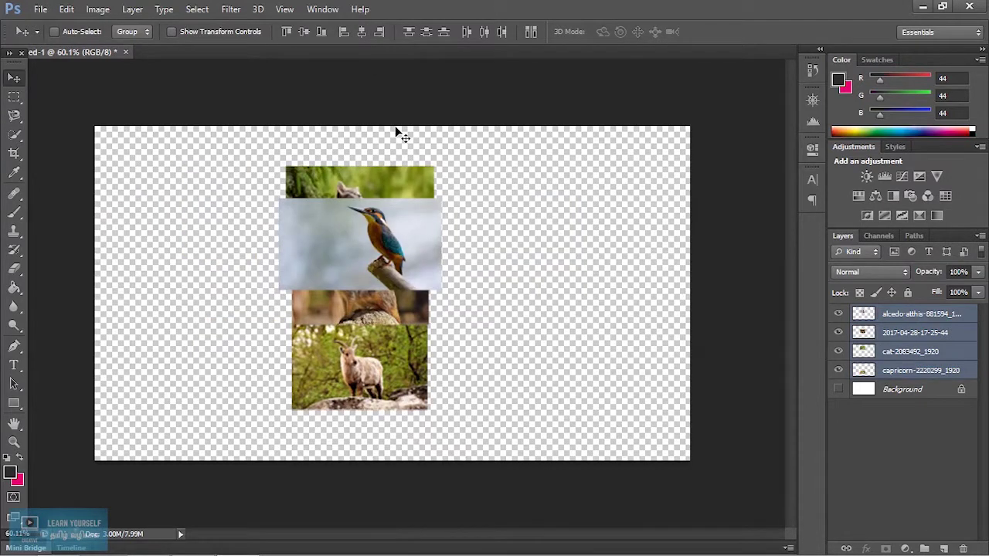
key("ctrl+z")
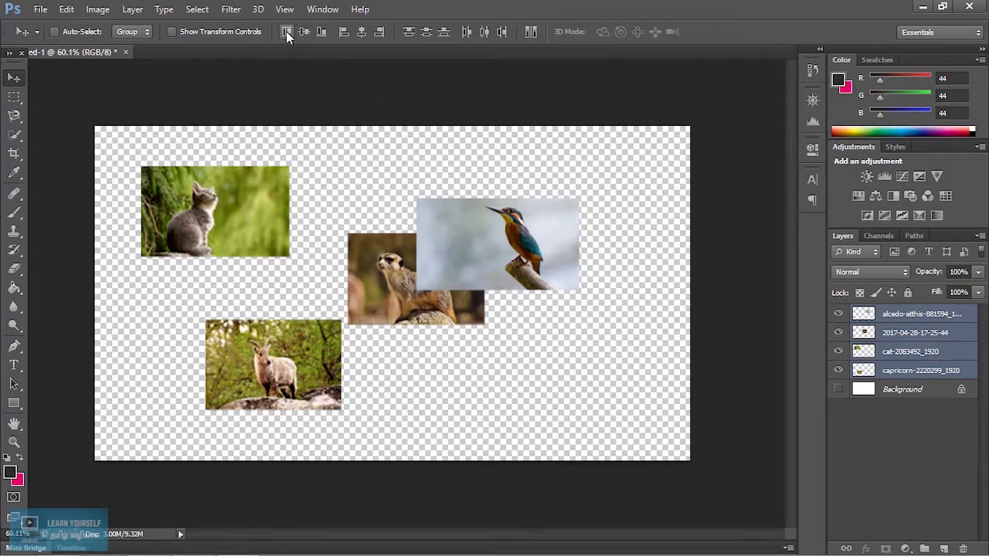
Align the four photos by their vertical centers and distribute them across the row by horizontal centers and by left edges.
left_click(309, 32)
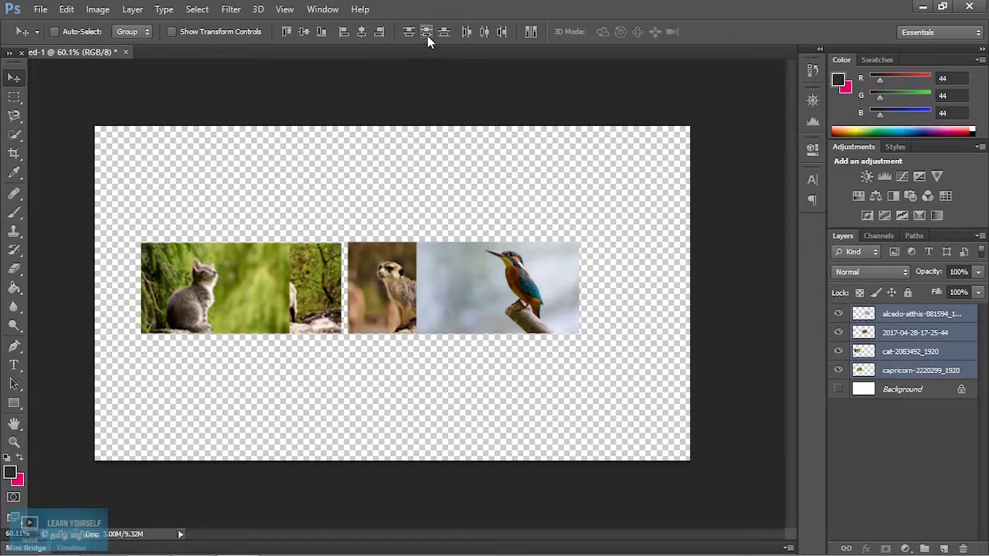
left_click(484, 32)
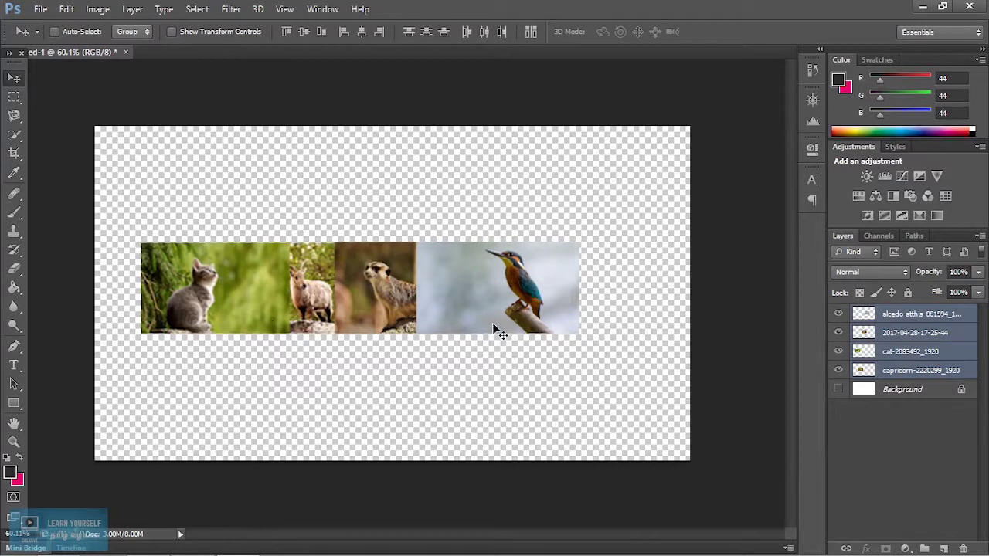
left_click(467, 34)
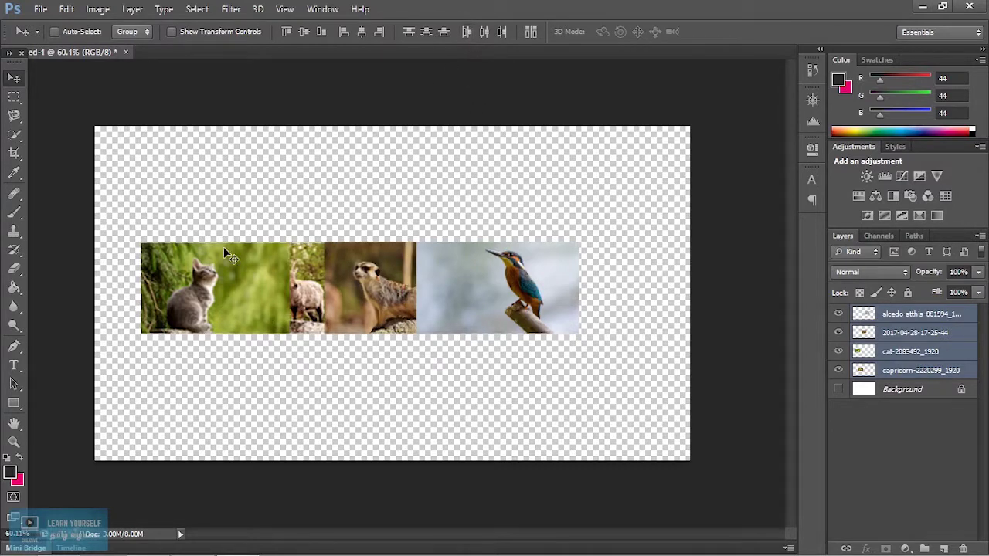
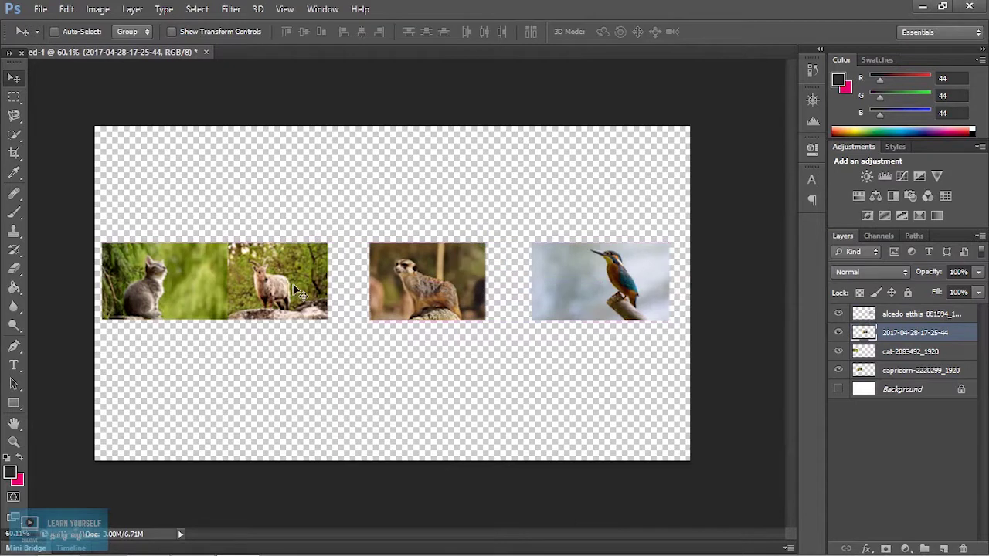
Try moving the goat photo into the gap between the cat and meerkat photos, and undo the move.
left_click(346, 290)
left_click_drag(299, 290, 330, 290)
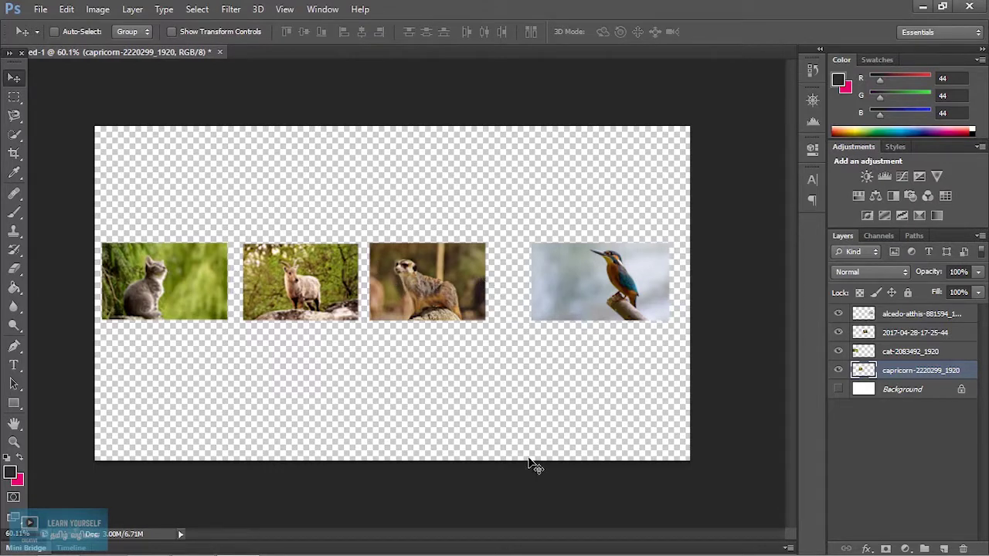
left_click_drag(636, 394, 621, 369)
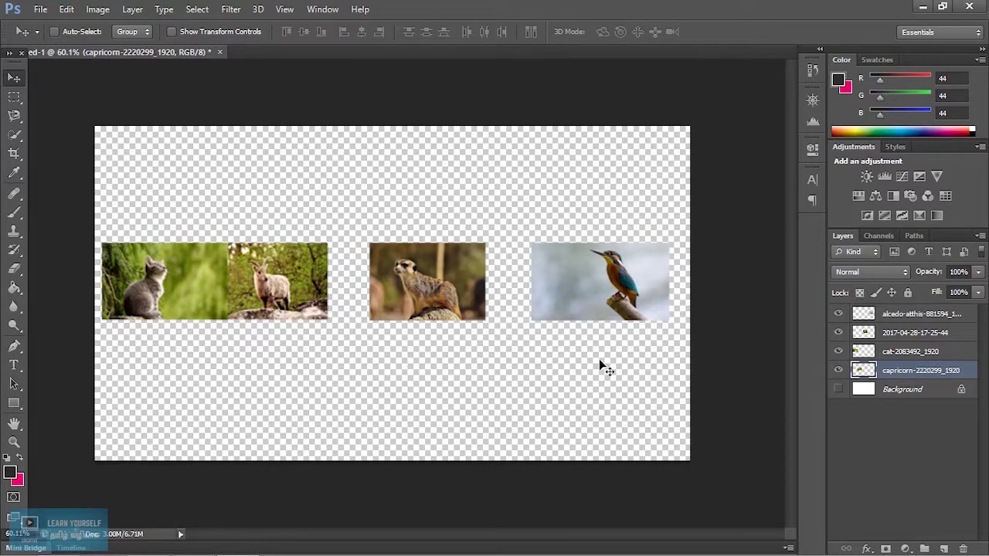
Distribute the four photo layers by their horizontal centers and move the whole row up near the canvas's upper edge.
left_click(888, 314)
left_click(903, 373, "shift")
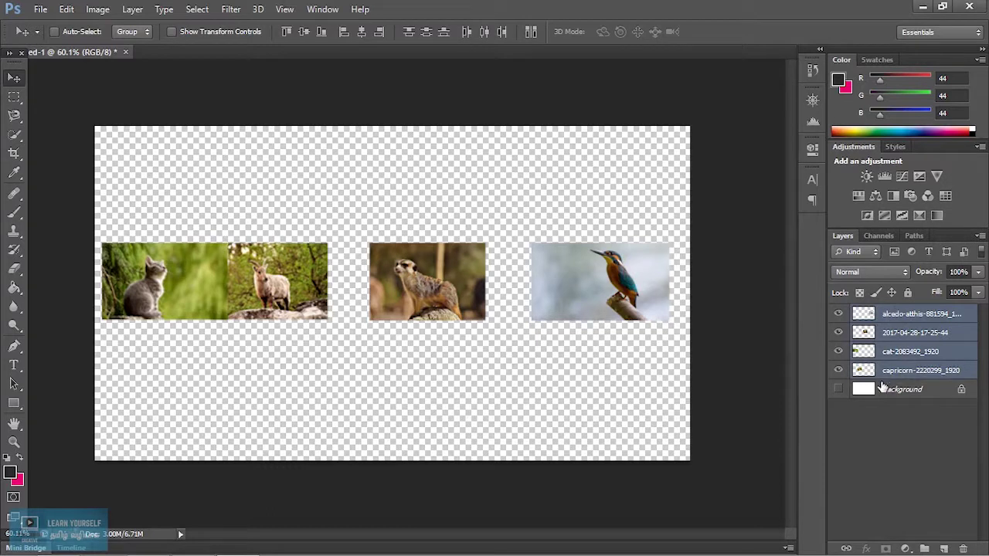
left_click(481, 32)
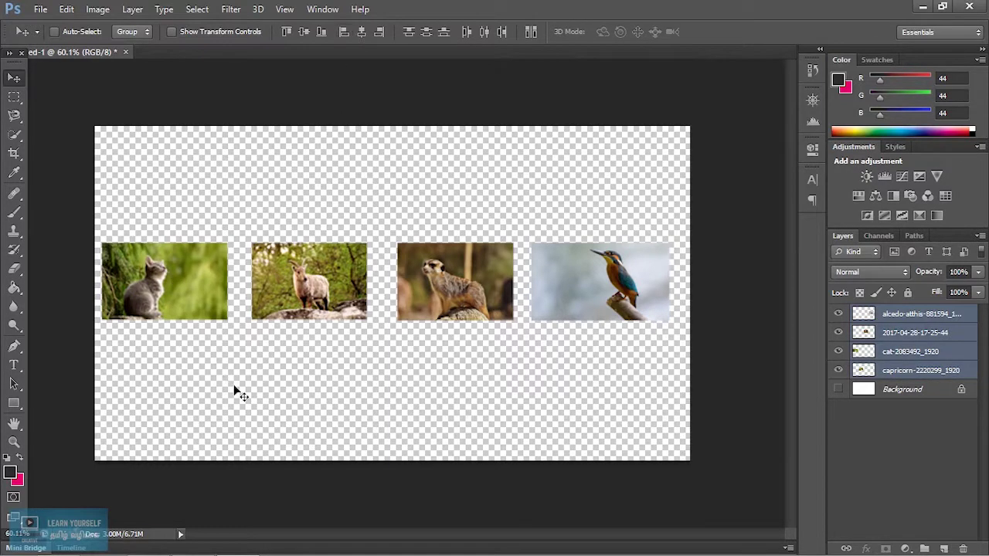
left_click_drag(301, 297, 302, 208)
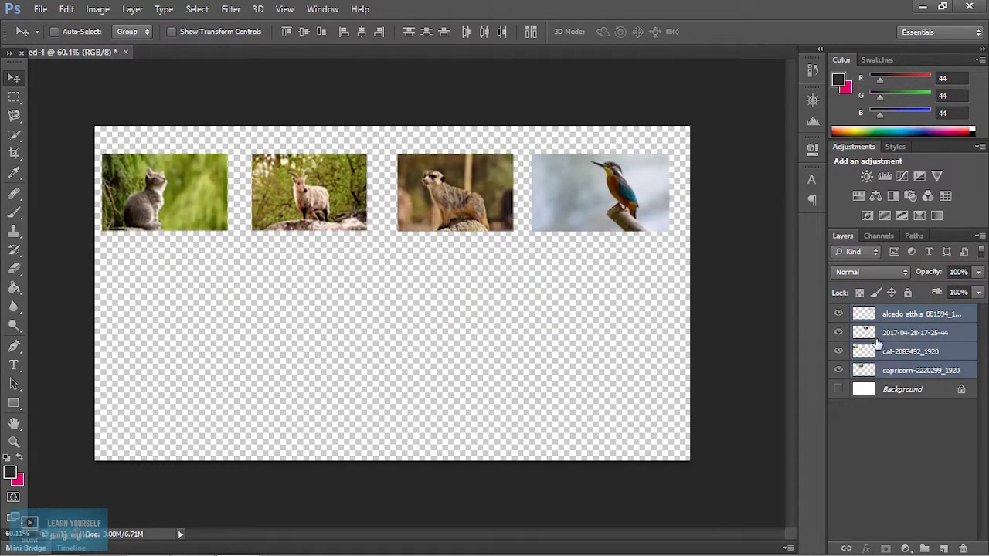
Move the kingfisher photo down near the canvas's lower right corner and the meerkat photo down below the goat photo.
left_click(900, 321)
left_click_drag(320, 254, 302, 451)
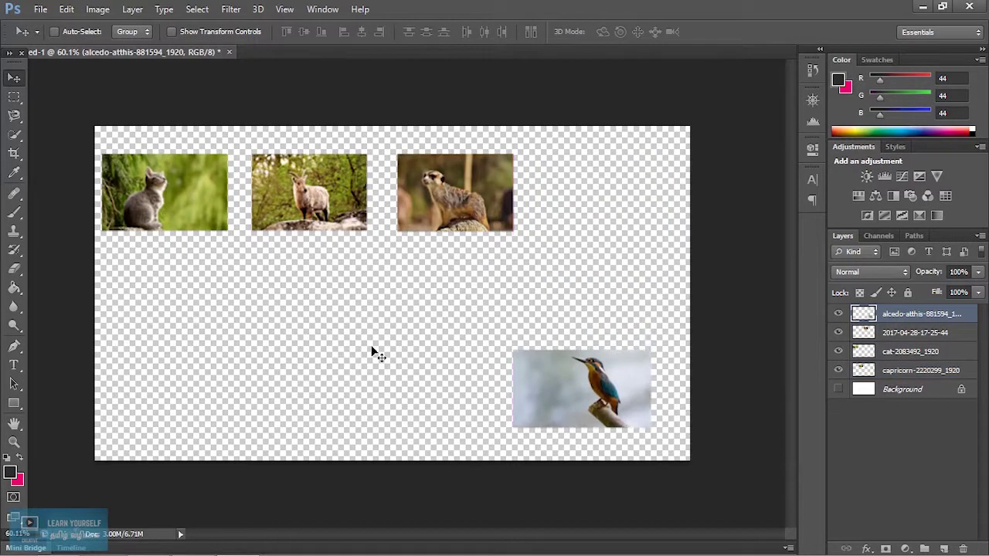
left_click(915, 332)
left_click_drag(420, 177, 300, 302)
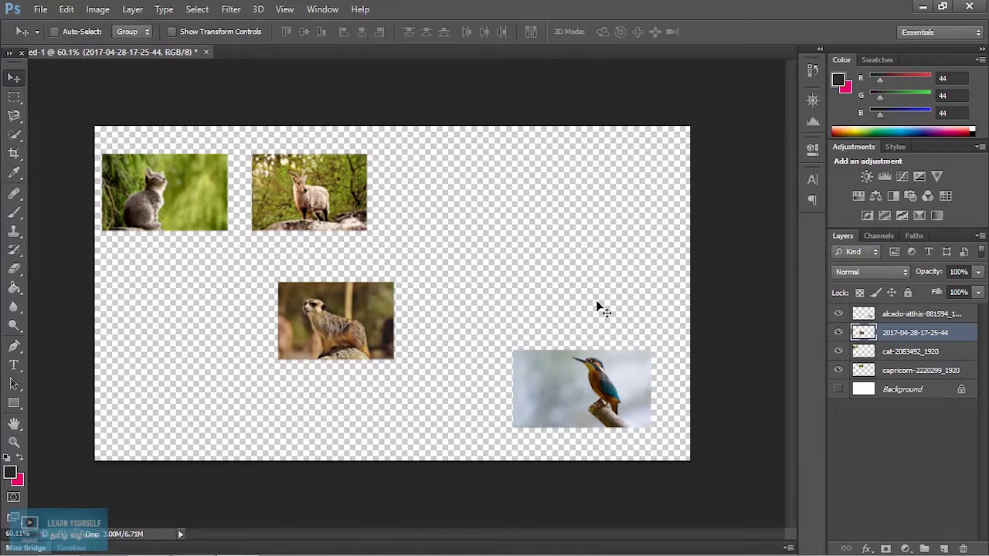
Select all four photo layers and distribute them by their vertical centers.
left_click(921, 314)
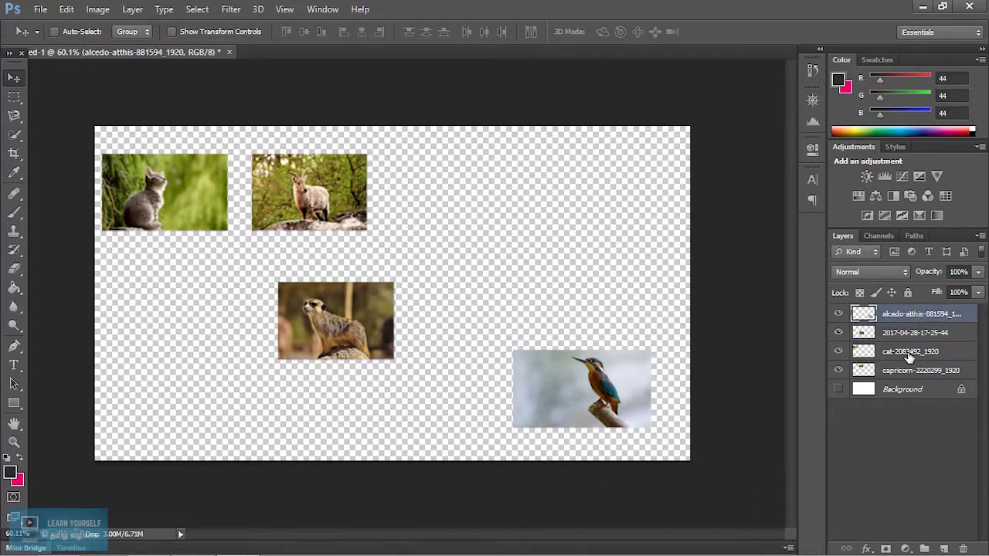
left_click(909, 373, "shift")
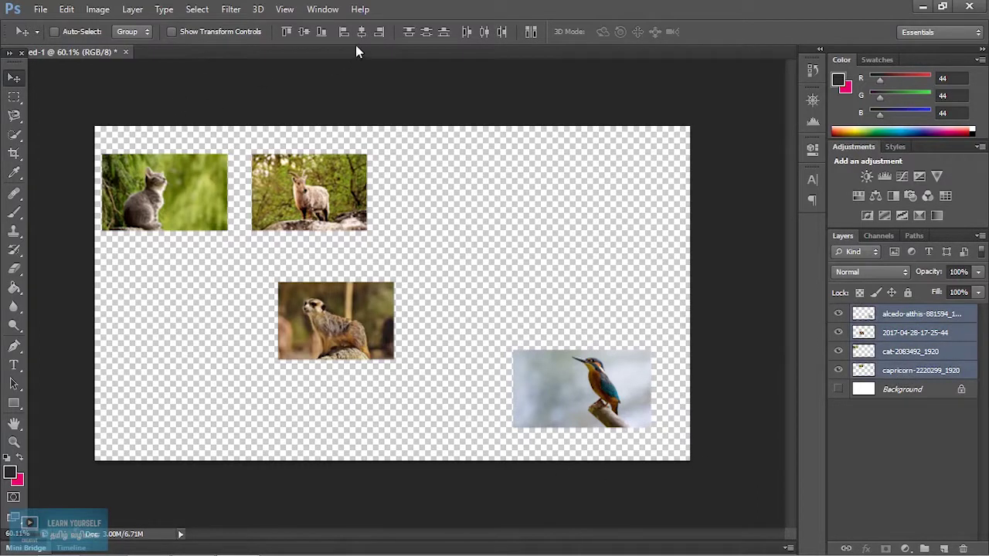
left_click(426, 33)
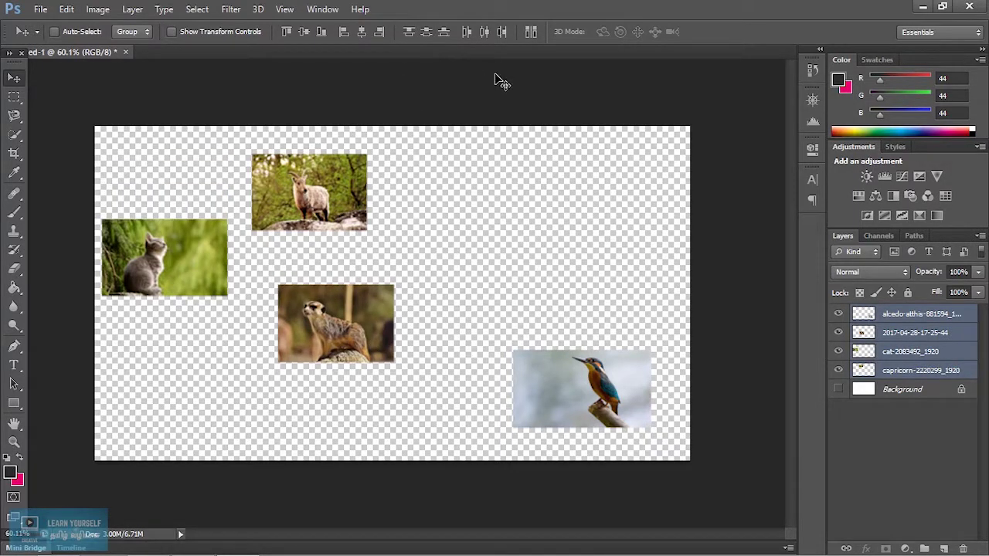
Try aligning the four photo layers by their vertical centers and by their left edges, and undo both alignments.
left_click(304, 33)
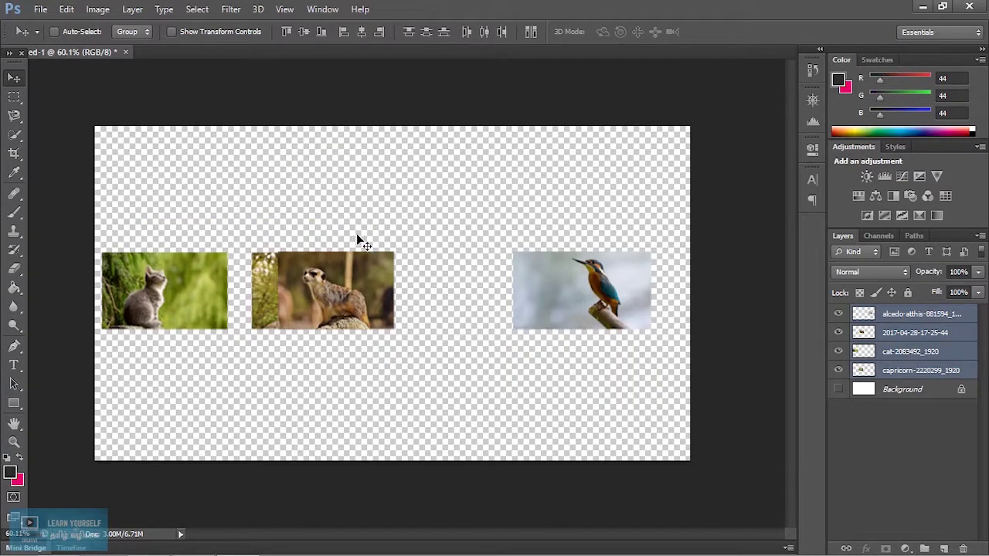
left_click(343, 36)
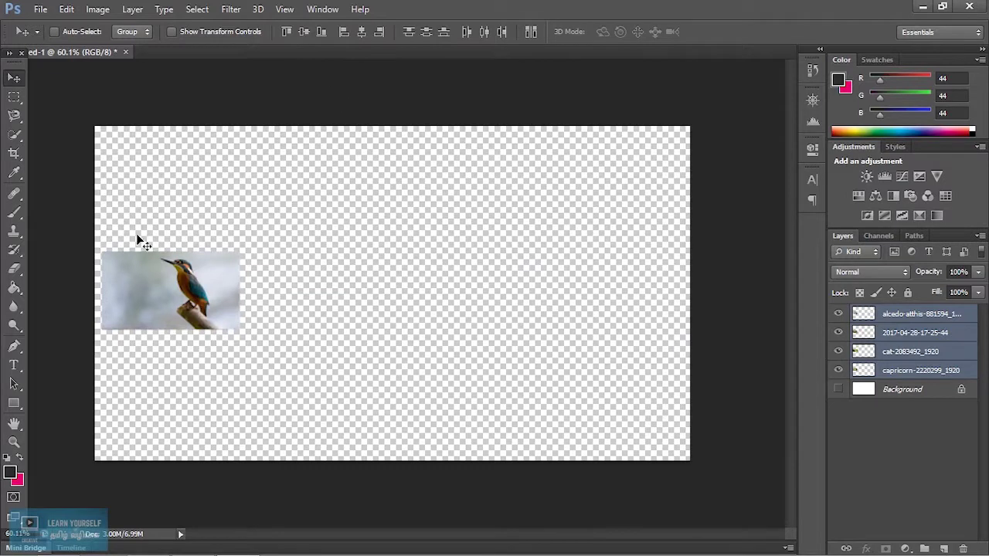
key("ctrl+z")
key("ctrl+alt+z")
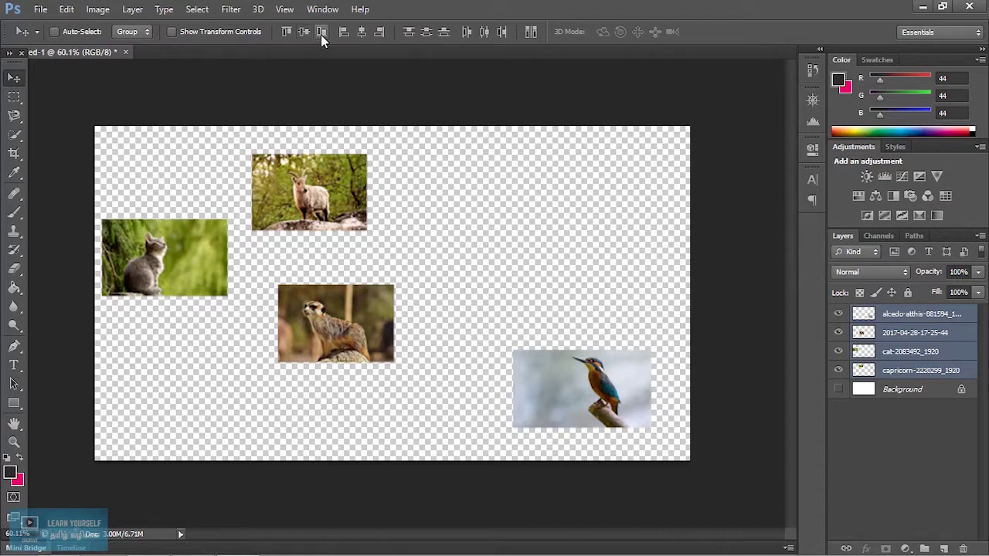
Align the four photo layers by their left edges and move the goat photo up to the canvas's upper edge.
left_click(348, 33)
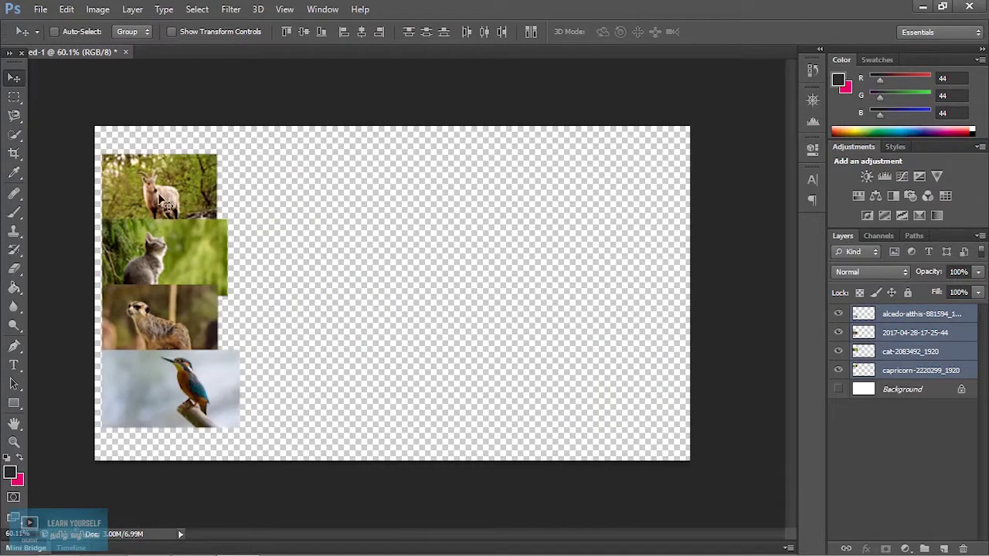
right_click(193, 182)
left_click(224, 192)
left_click_drag(193, 181, 193, 153)
Spread the cat, meerkat and kingfisher photos down the canvas below the goat photo, leaving uneven gaps and offsetting the cat and meerkat rightward.
right_click(181, 243)
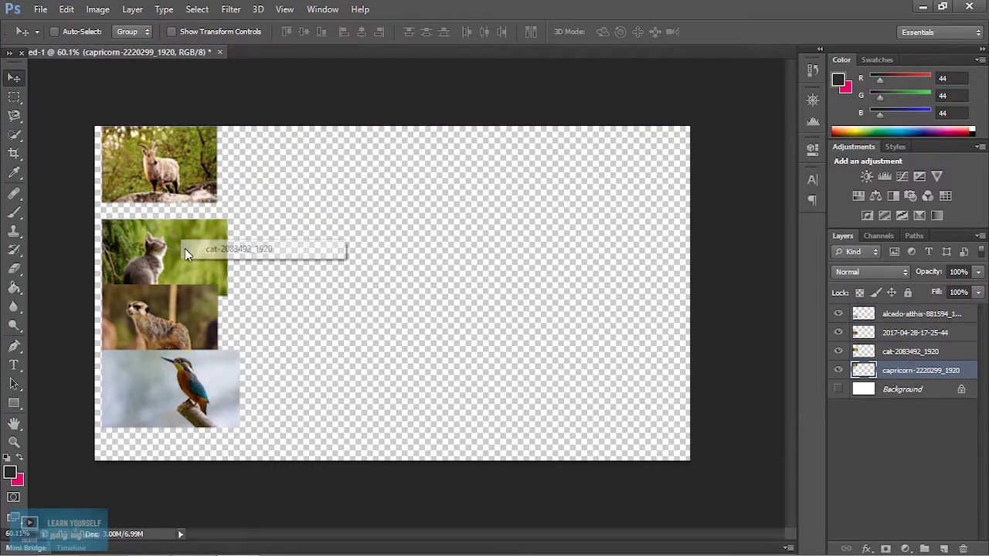
left_click(203, 252)
left_click_drag(199, 257, 240, 243)
right_click(194, 312)
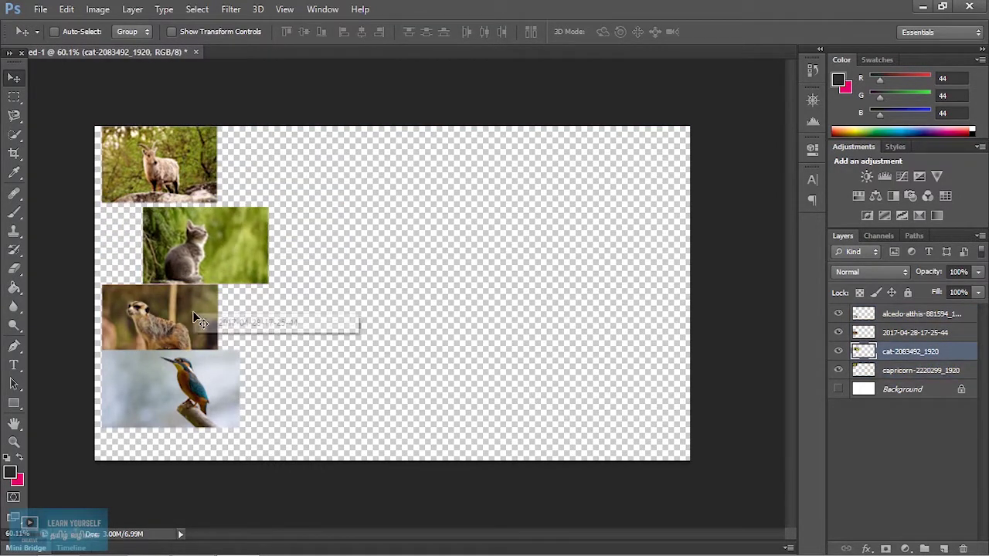
left_click(232, 321)
left_click_drag(191, 328, 197, 396)
right_click(193, 390)
left_click(232, 395)
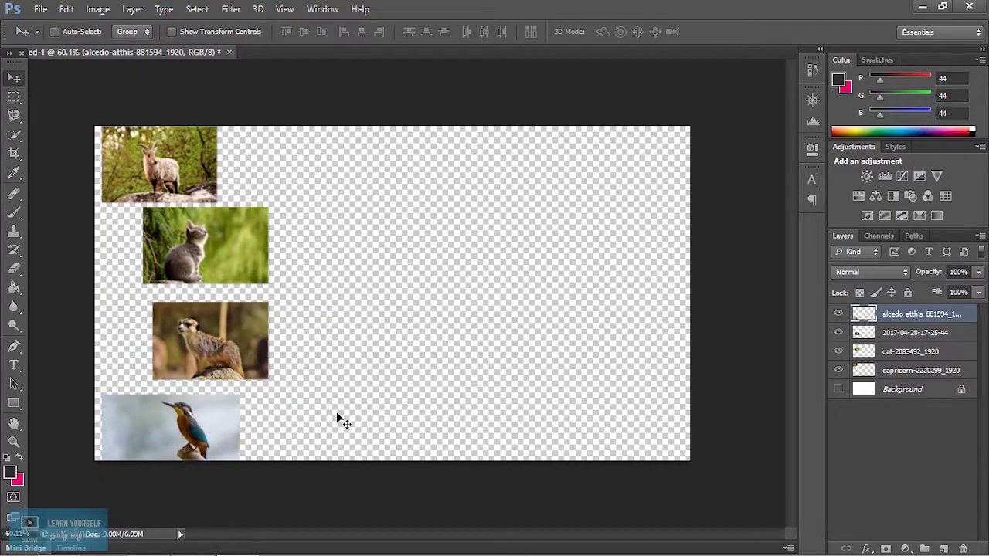
Select all four photo layers, align their left edges and distribute them by their vertical centers.
left_click(911, 369, "shift")
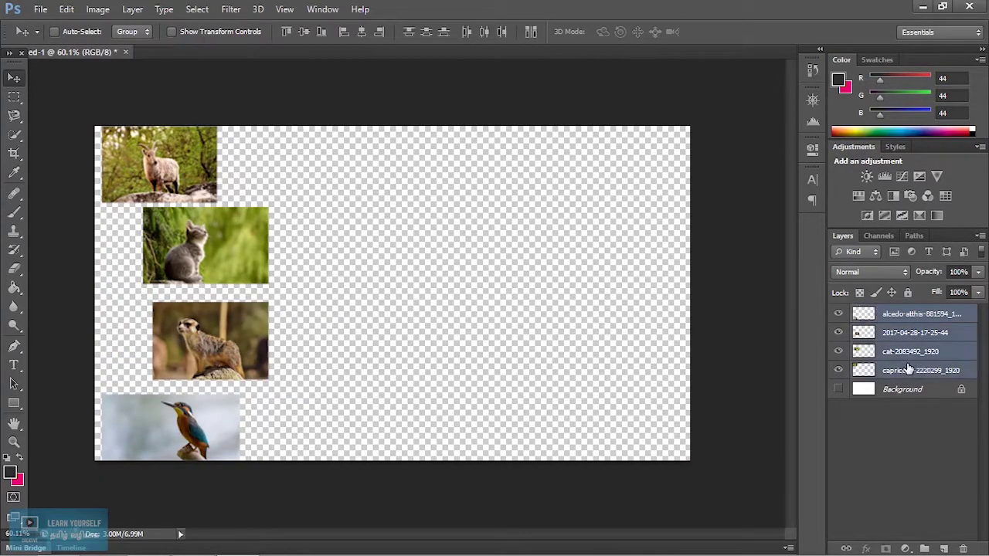
left_click(343, 33)
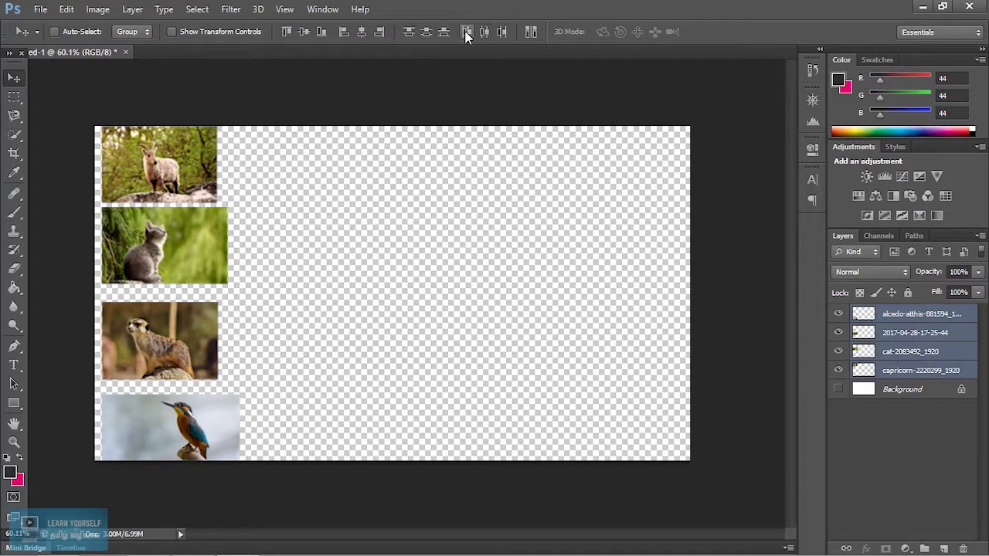
left_click(426, 32)
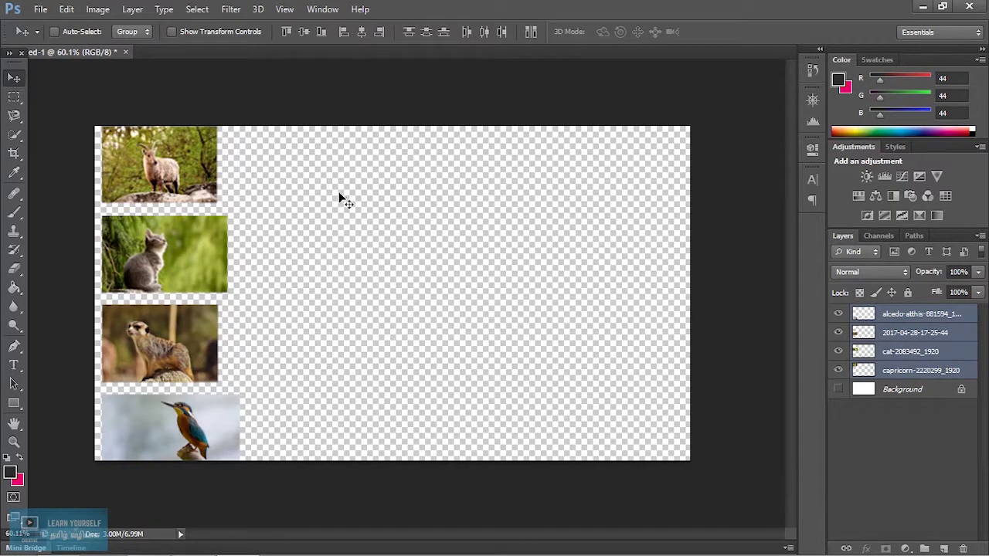
Align the four photo layers by their horizontal centers and by their bottom edges, stacking them on one another.
scroll(400, 337, "up", 2)
scroll(400, 337, "down", 1)
key("alt")
scroll(400, 340, "down", 2)
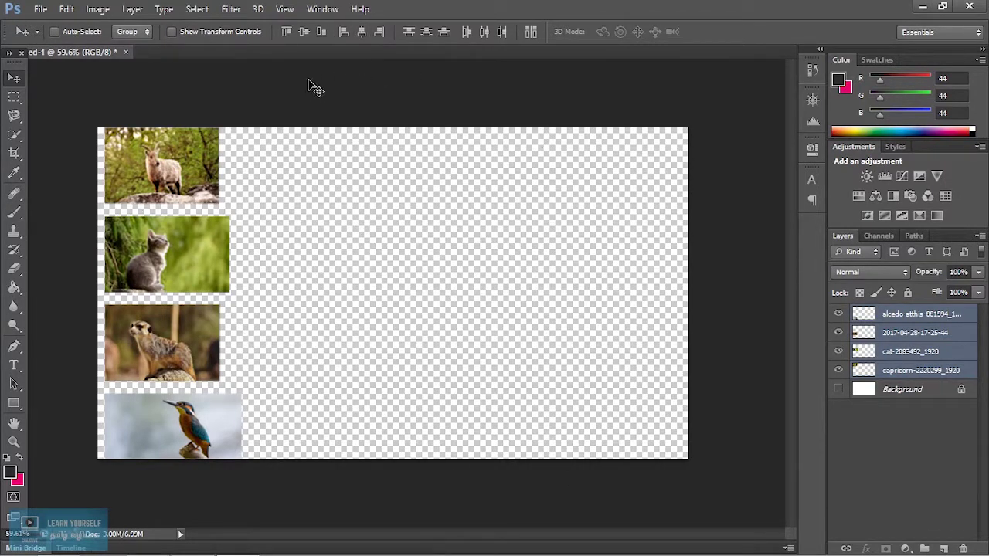
left_click(361, 34)
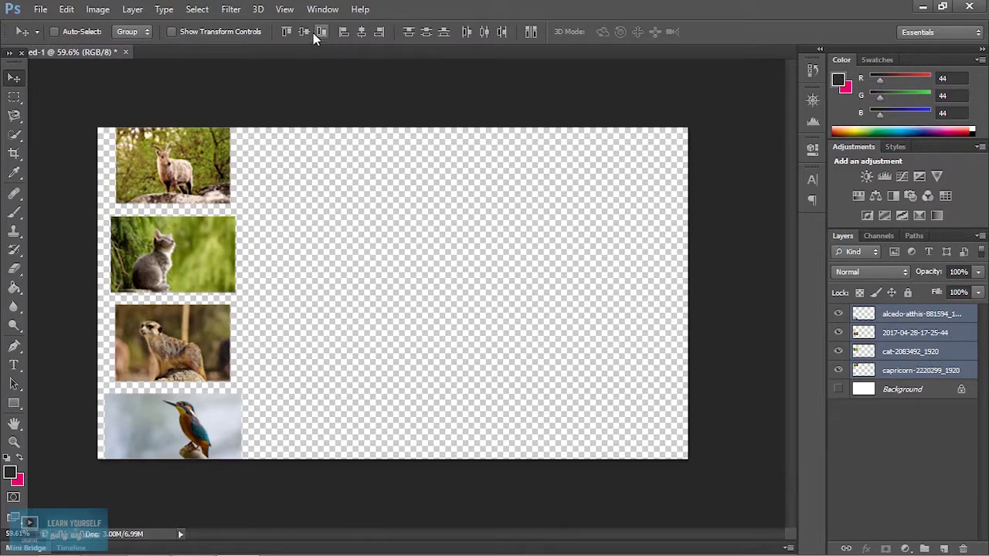
left_click(317, 32)
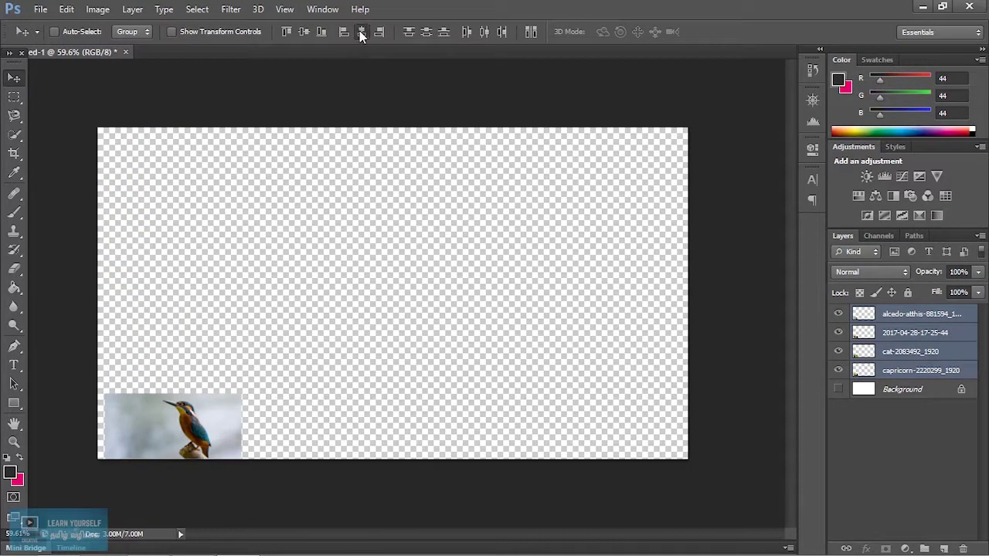
left_click(906, 392)
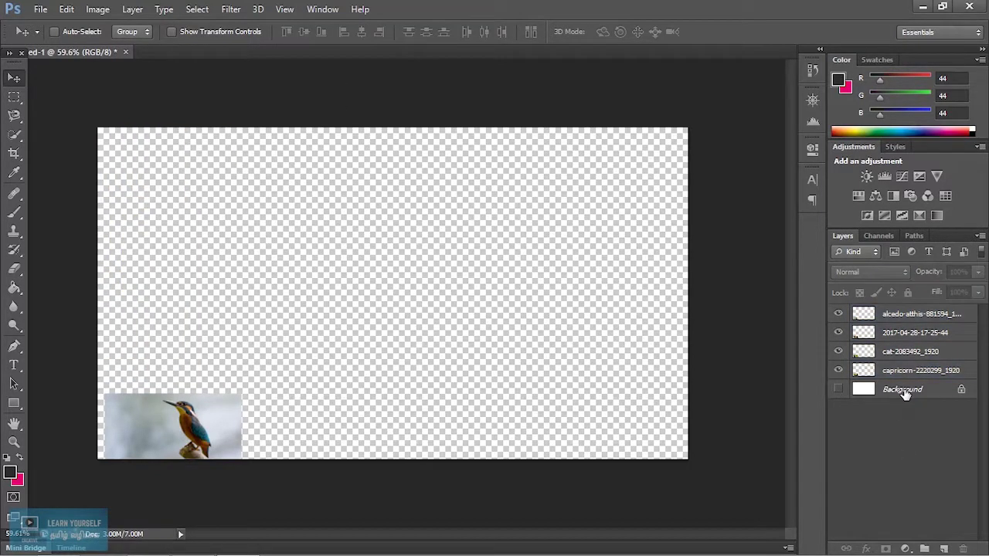
left_click(187, 410)
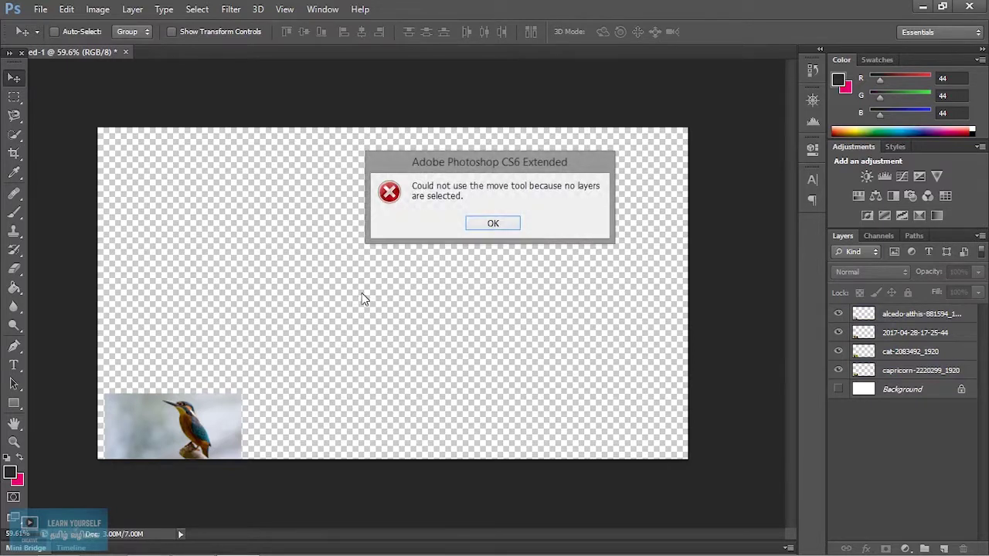
left_click(482, 223)
Select all four photo layers and move the stacked photos to about the middle of the canvas.
left_click(924, 329)
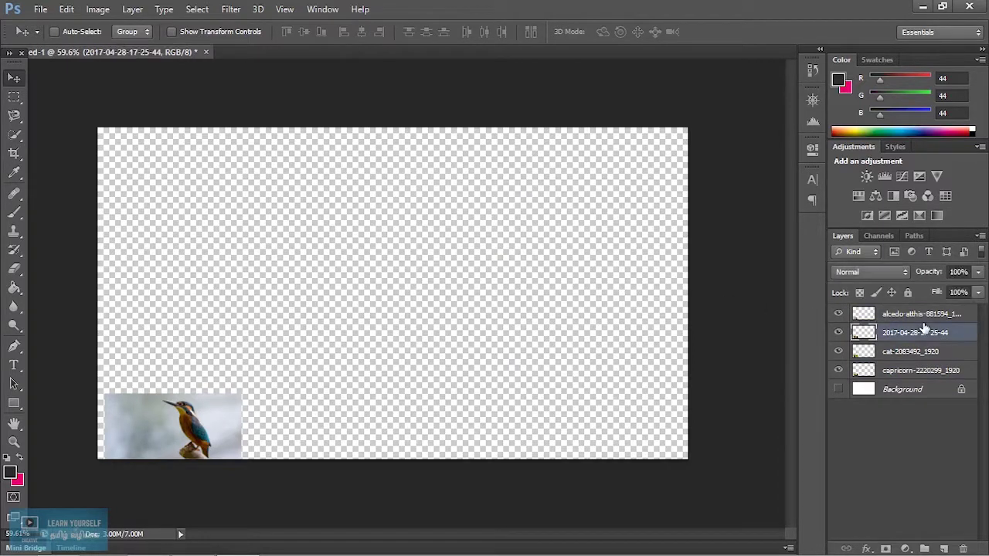
left_click(905, 317)
left_click(900, 371, "shift")
left_click_drag(183, 440, 410, 307)
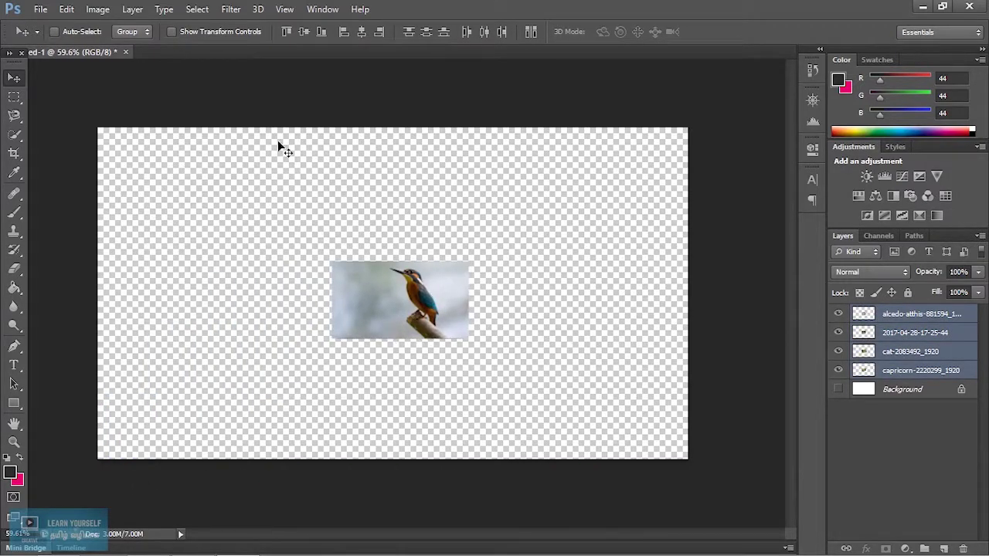